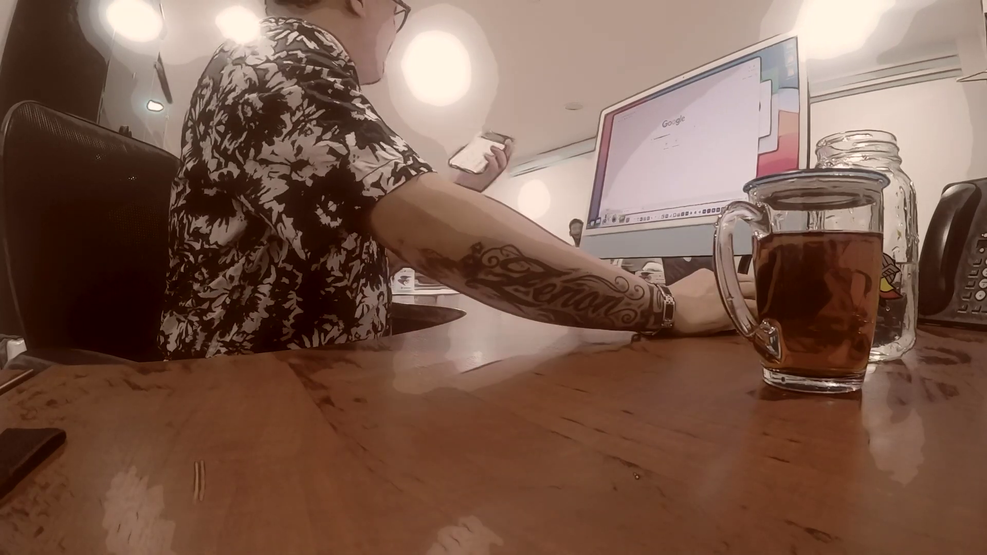
Quit the browser to get back to the City Spicy pouch file with its DETAIL (A) dielines.
key(super+q)
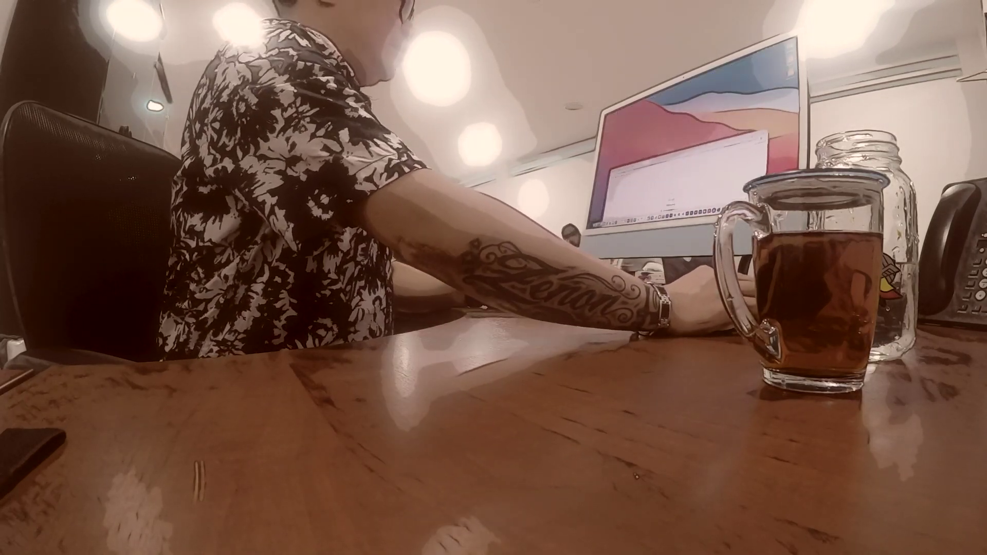
key(super+q)
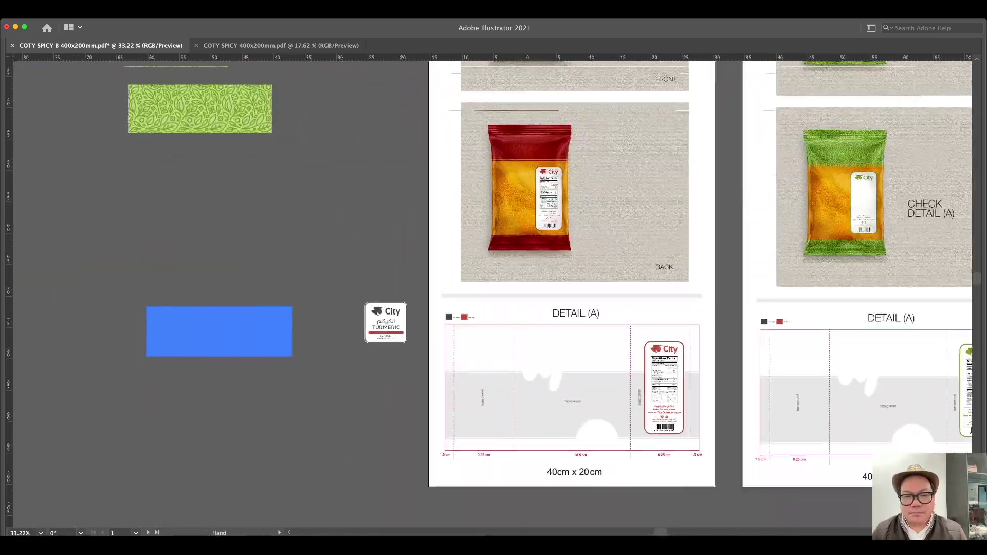
Move the red pattern rectangle onto the DETAIL (A) dieline and check the fit.
drag(219, 332, 485, 350)
key(ctrl+equal)
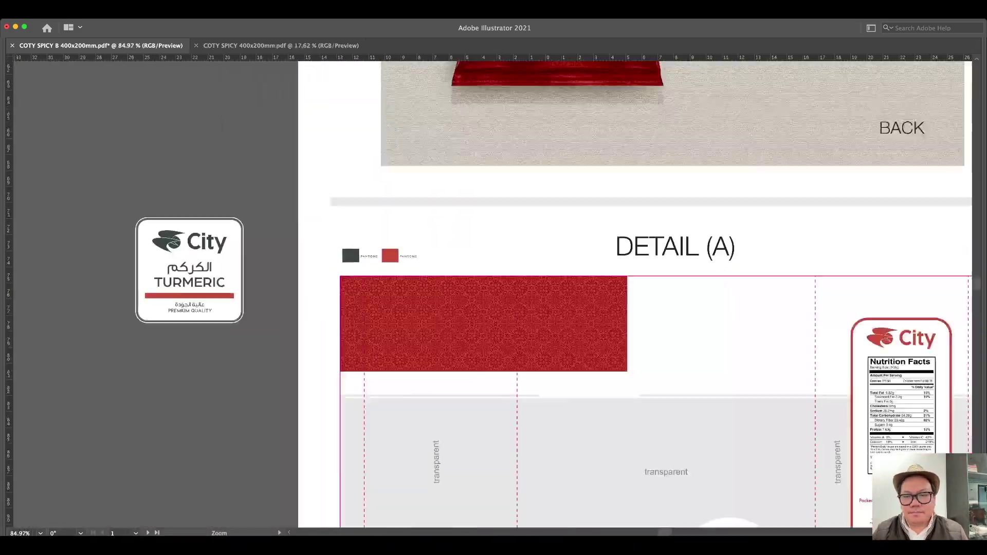
key(Tab)
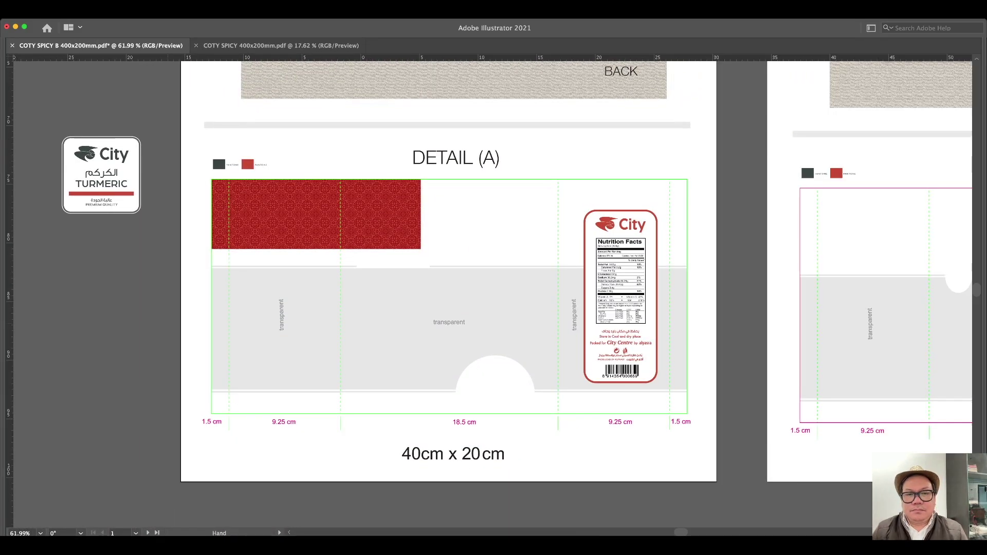
key(ctrl+minus)
key(ctrl+minus)
key(ctrl+minus)
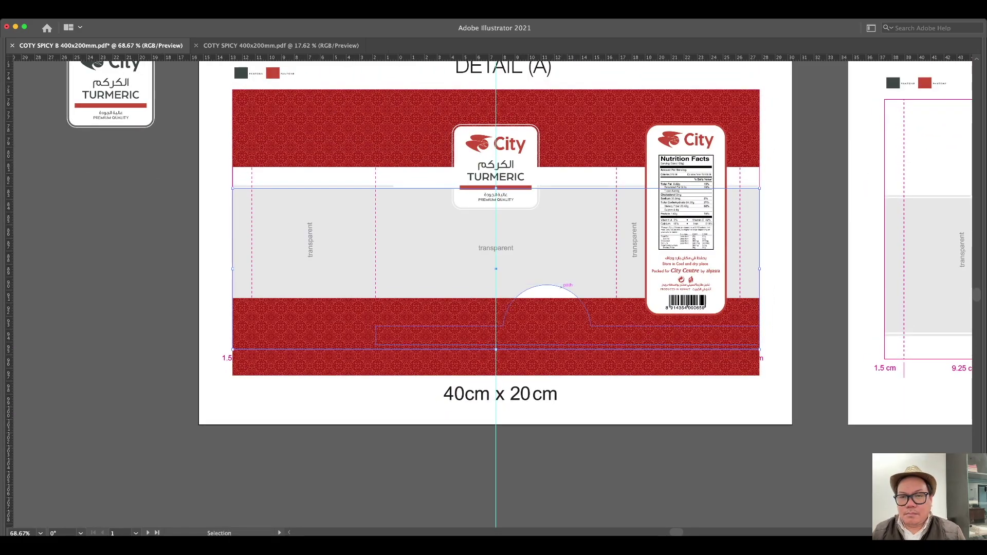
Delete the grey arched window, lower the bottom red band and add a full-width filler strip.
key(Delete)
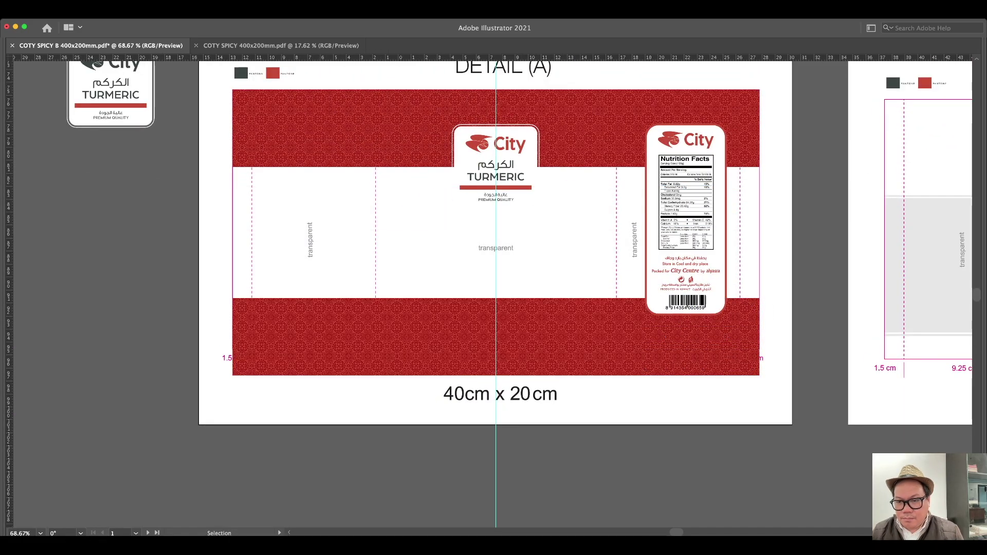
drag(683, 350, 676, 360)
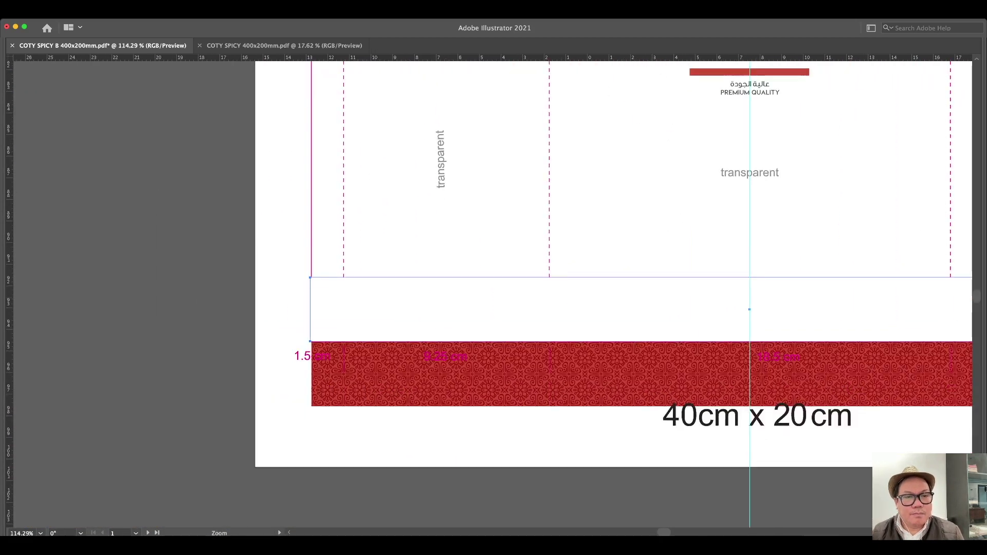
drag(760, 350, 325, 247)
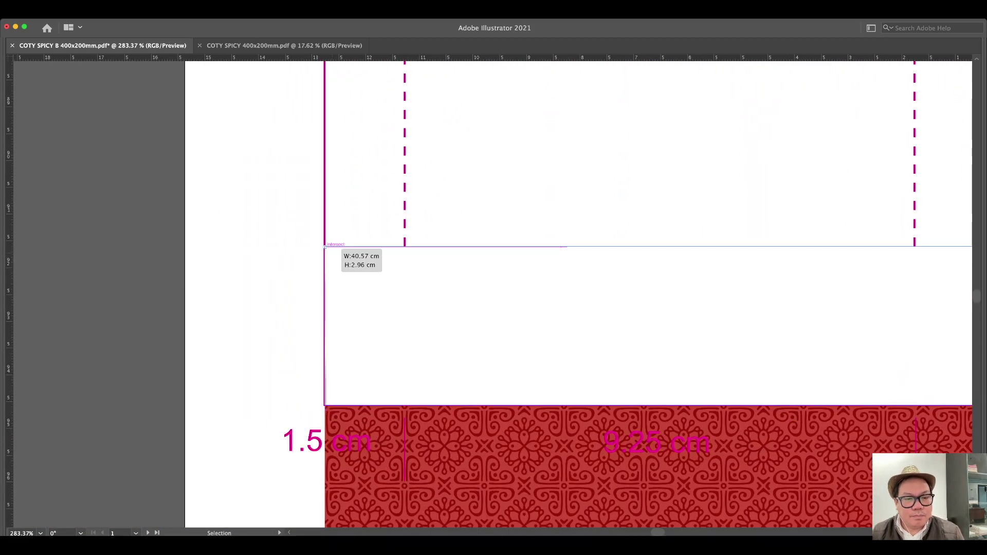
scroll(325, 248, down, 5)
scroll(693, 222, up, 2)
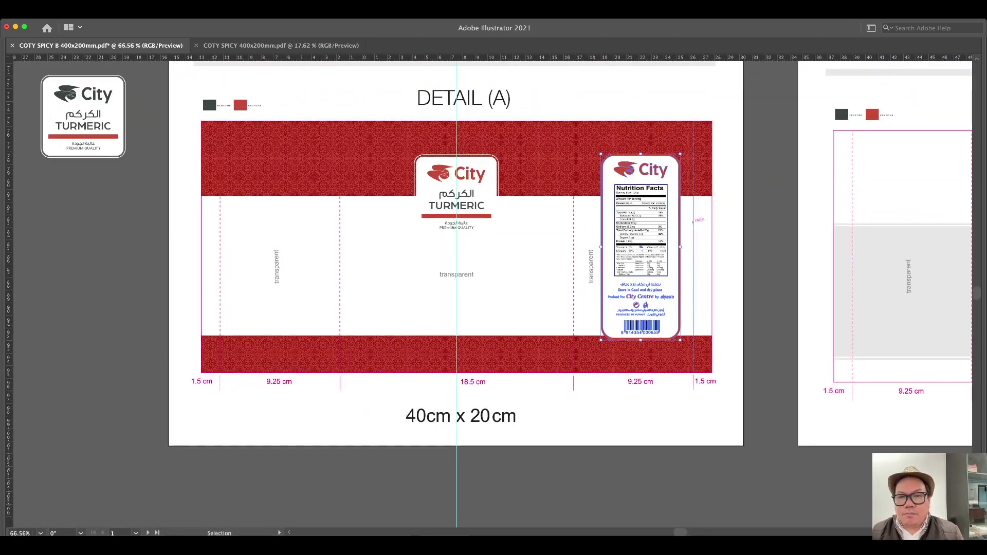
scroll(693, 221, up, 2)
Reposition the shrunken nutrition label on the back panel and select the front City turmeric label.
drag(657, 93, 639, 171)
scroll(639, 171, down, 3)
scroll(596, 312, up, 3)
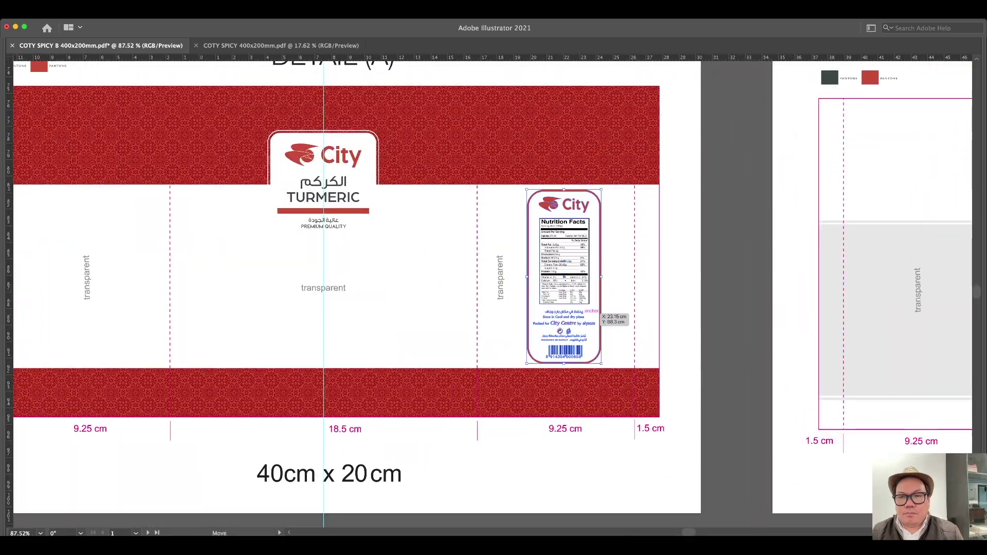
scroll(521, 178, up, 3)
scroll(521, 178, down, 4)
click(323, 164)
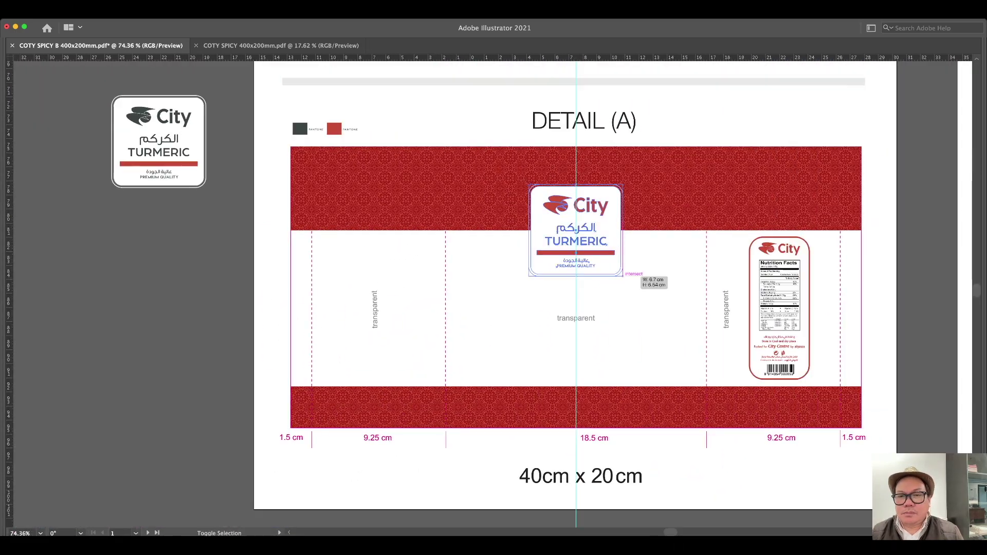
scroll(556, 187, up, 3)
scroll(597, 251, down, 5)
scroll(586, 460, up, 1)
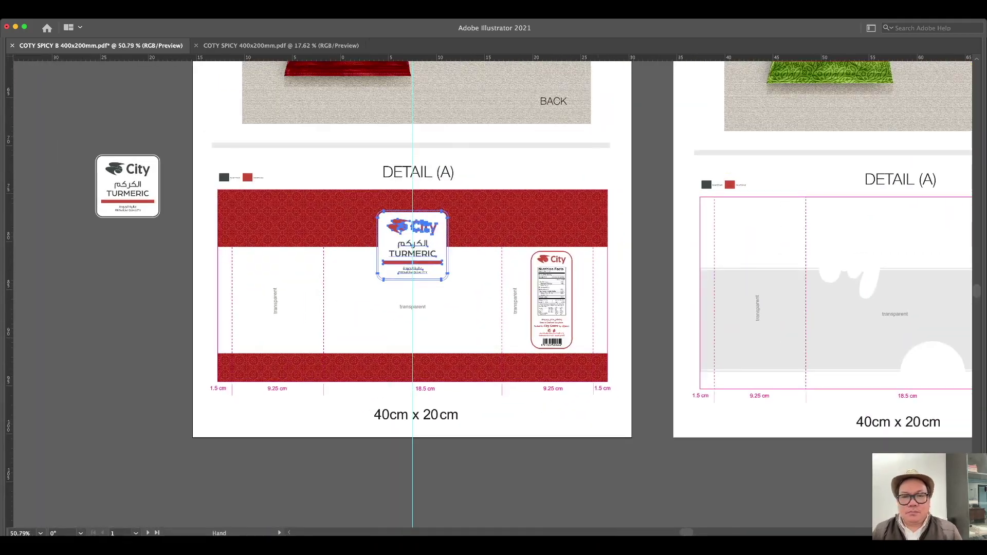
scroll(588, 461, down, 2)
scroll(563, 265, down, 3)
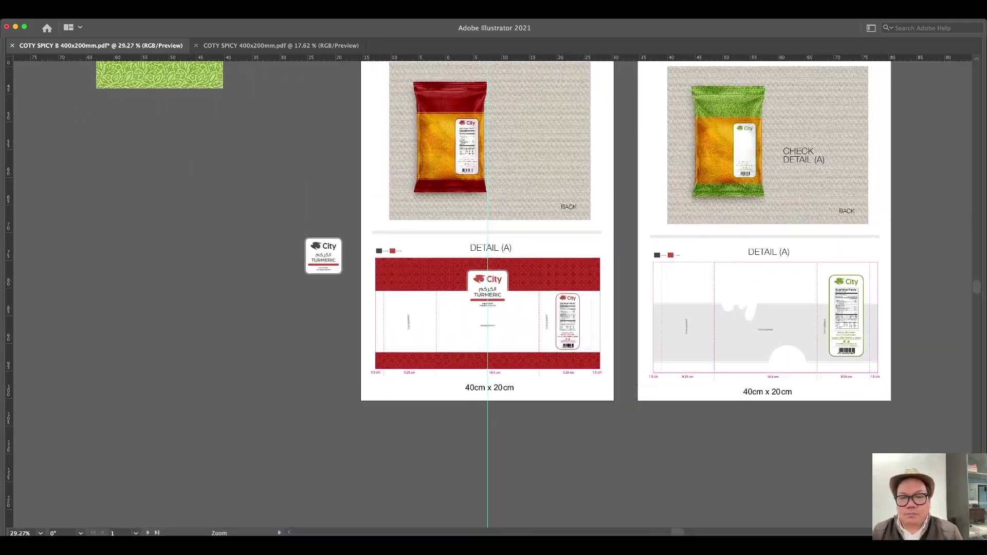
scroll(595, 300, up, 5)
scroll(493, 293, down, 5)
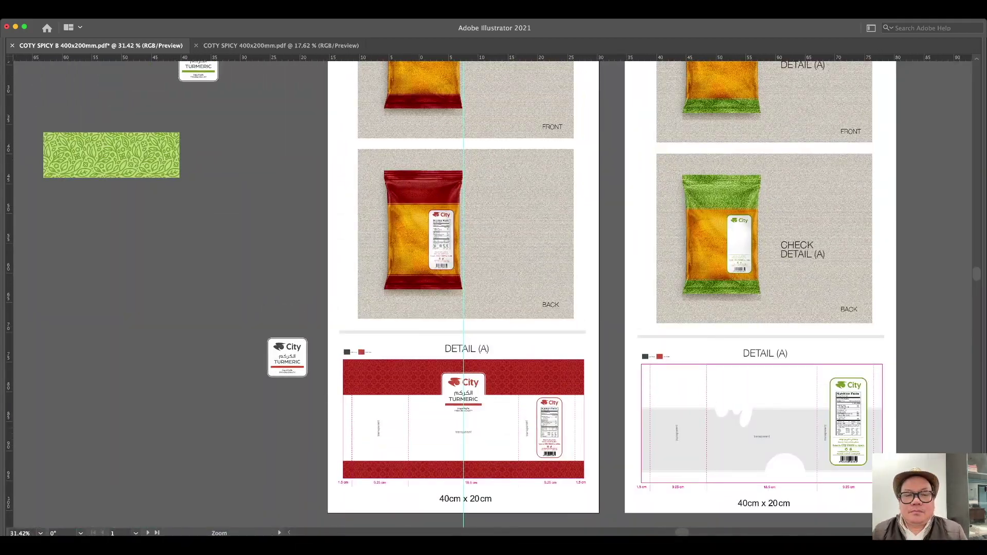
scroll(591, 463, up, 2)
scroll(498, 401, down, 4)
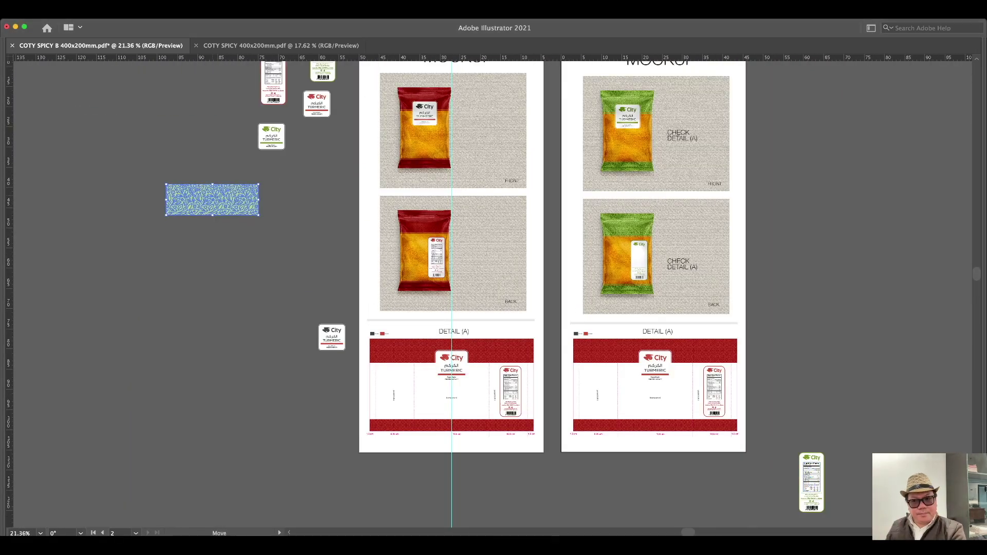
Fit the green leaf pattern into the DETAIL band at its new height and place the green nutrition label.
mouse_move(784, 376)
mouse_down()
mouse_move(591, 346)
mouse_move(663, 448)
mouse_up()
scroll(591, 346, up, 5)
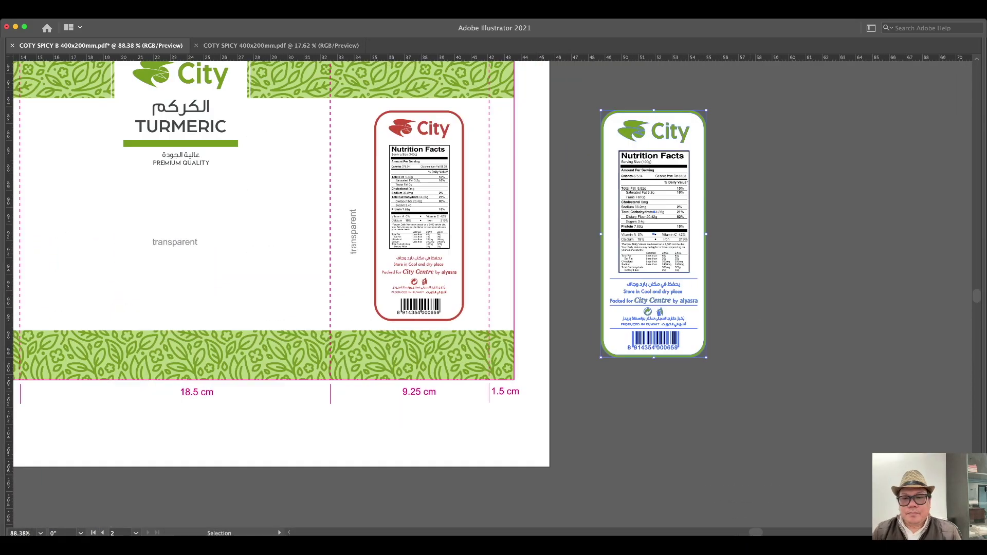
key(Return)
key(Tab)
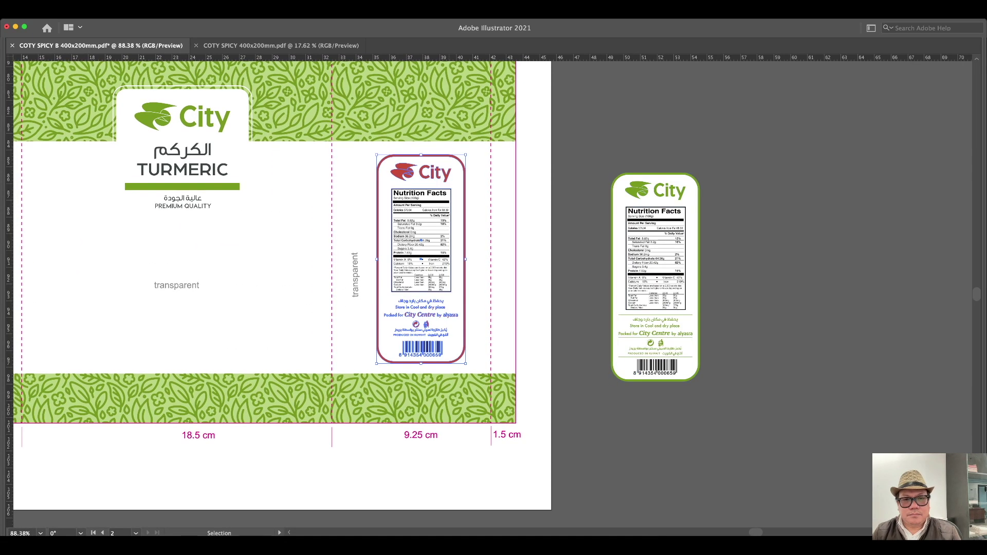
drag(657, 277, 421, 257)
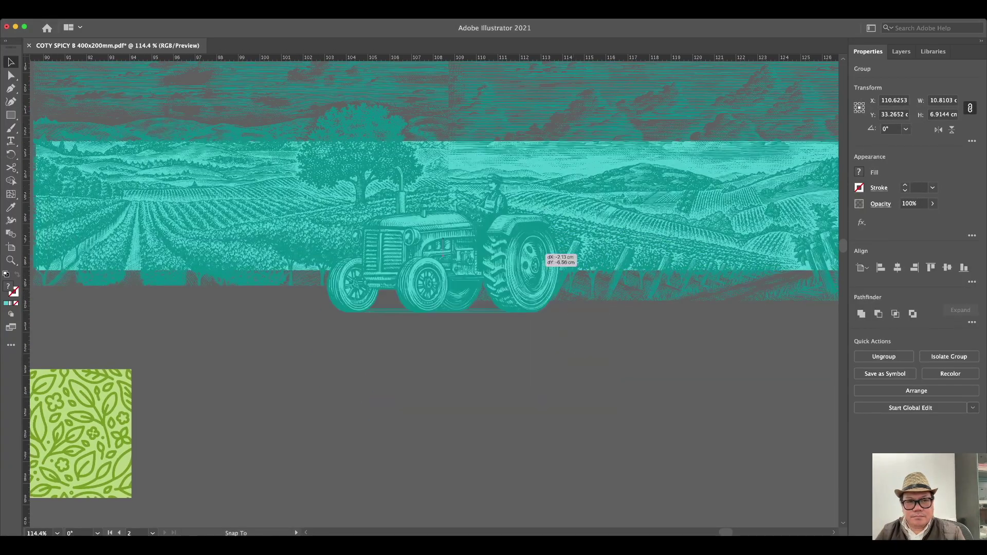
Slide the tractor to the left side of the teal landscape engraving and exit the group.
drag(547, 247, 810, 246)
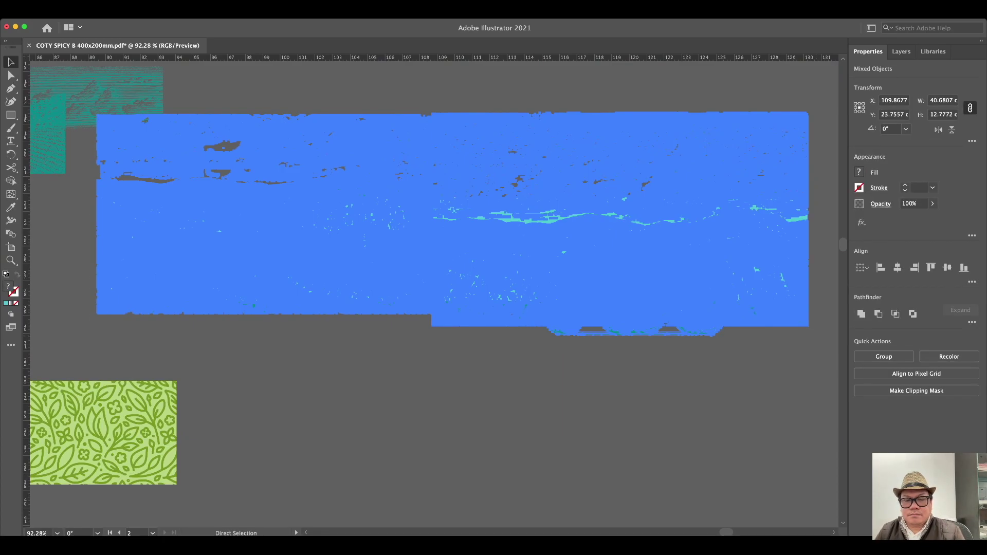
drag(617, 278, 243, 277)
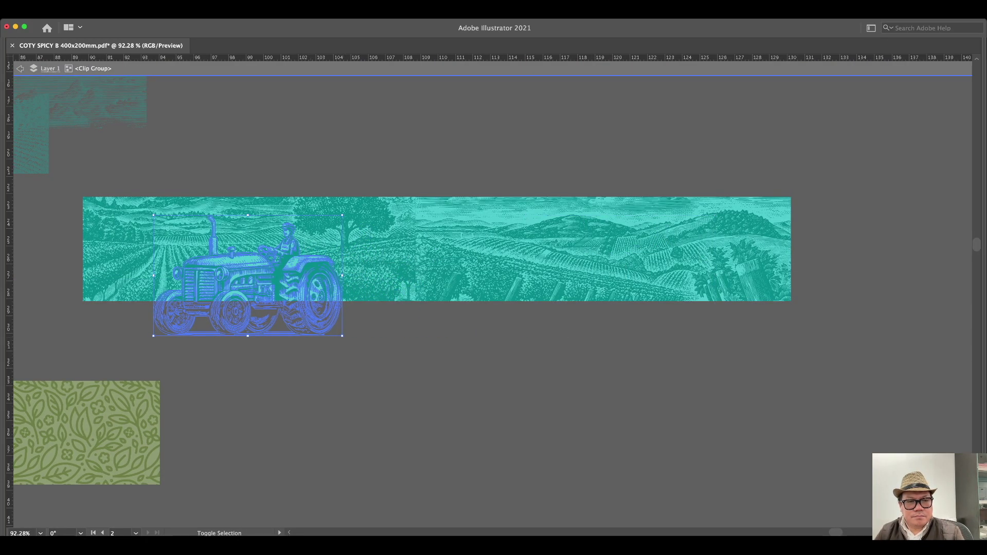
key(Escape)
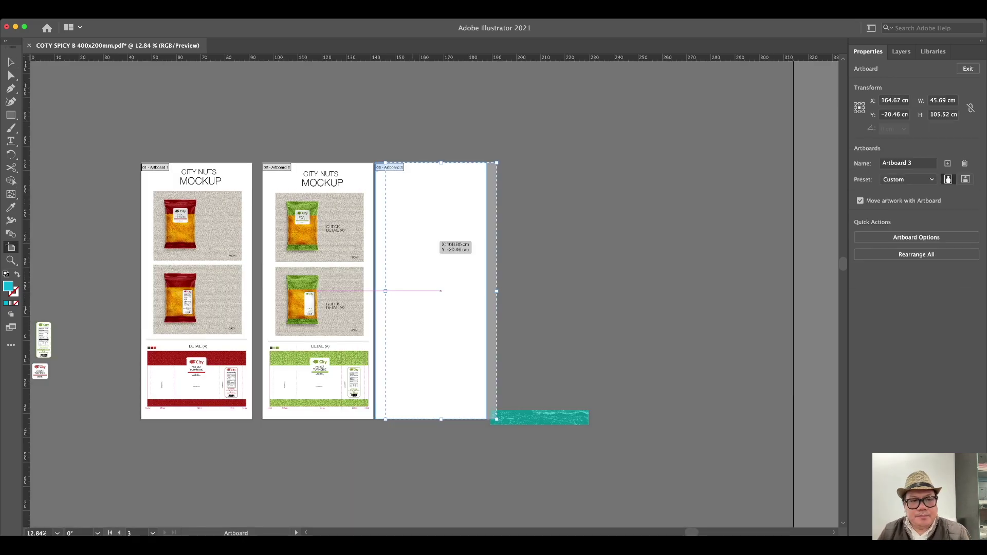
Set the titles in Arboria-Light and retitle the left and middle sheets OPTION – A and OPTION – B.
key(Escape)
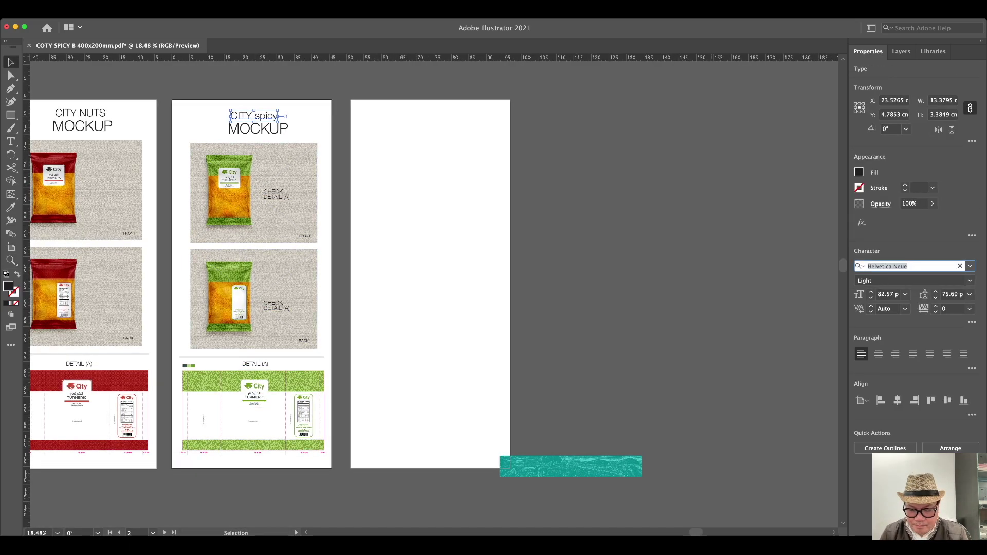
key(Return)
scroll(478, 149, left, 5)
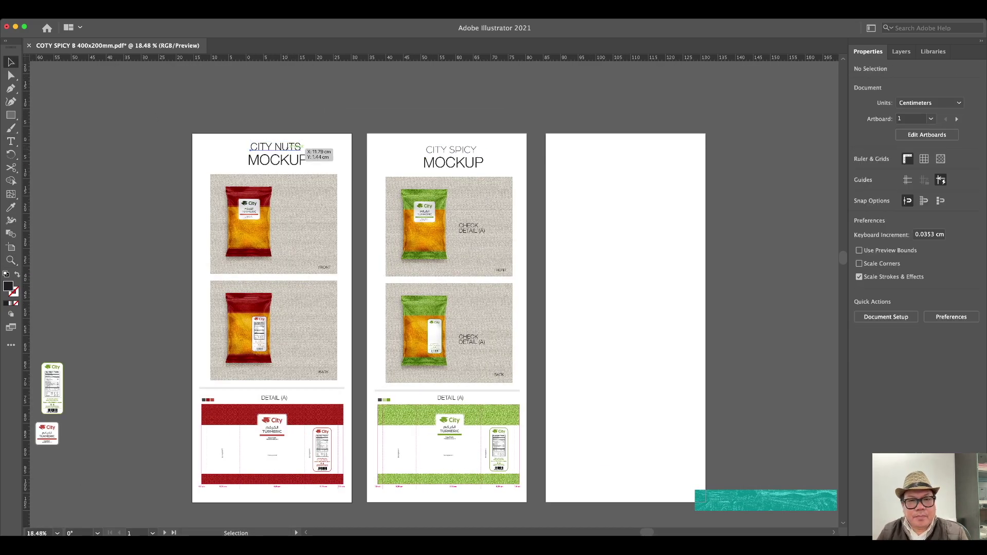
double_click(276, 162)
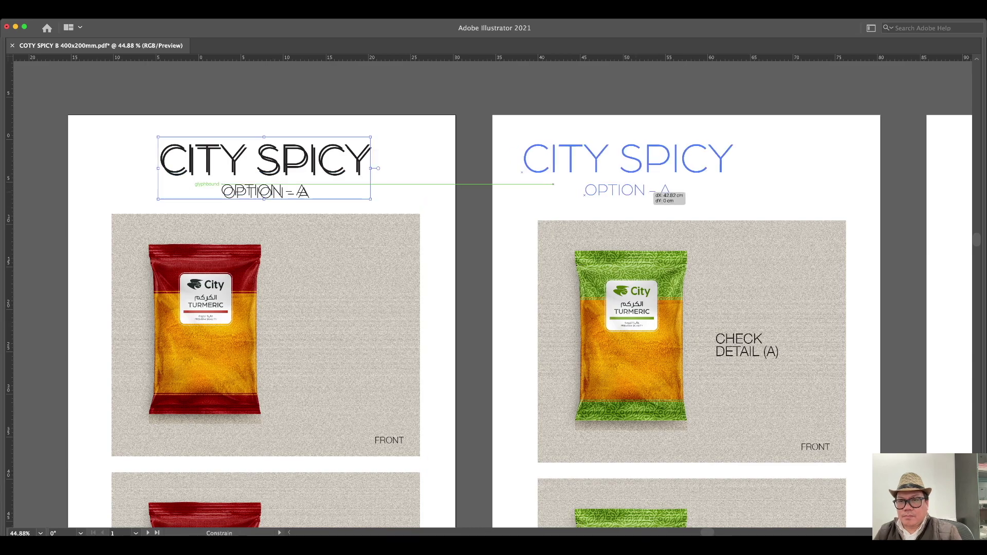
drag(324, 191, 565, 198)
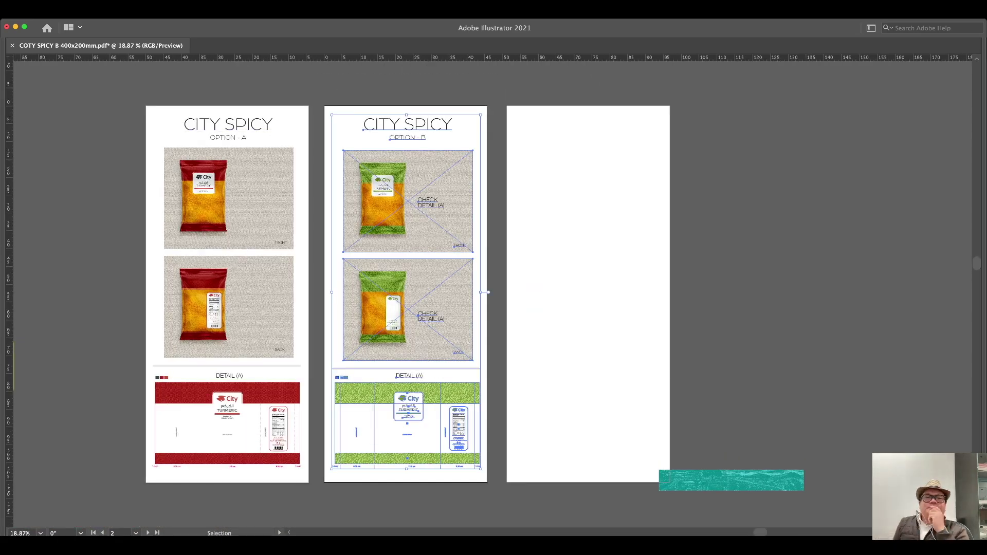
Duplicate the middle sheet's contents onto the third artboard and raise the teal landscape image.
drag(470, 180, 650, 180)
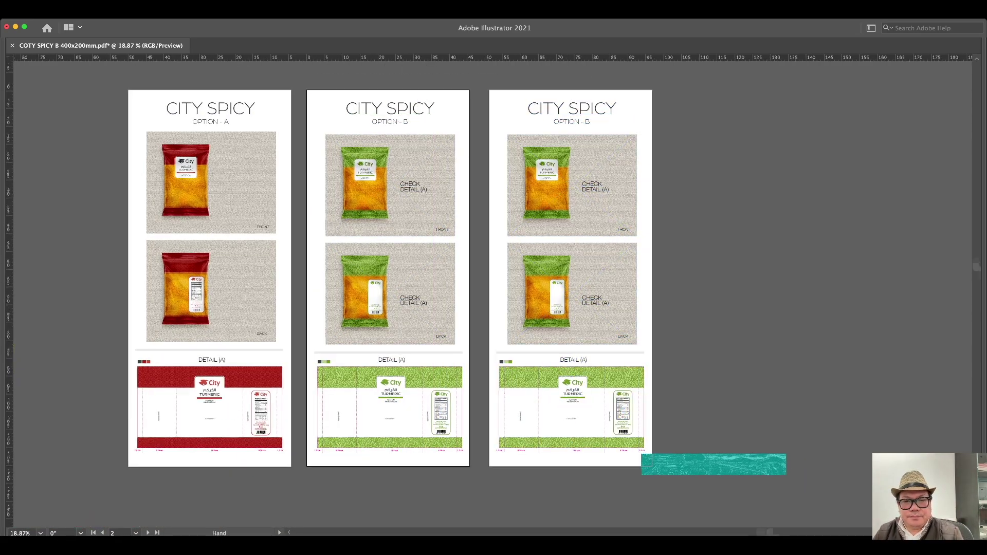
scroll(682, 463, up, 5)
drag(688, 438, 638, 227)
Fit the clipped teal engraving flush with the top band of the new dieline.
scroll(638, 231, up, 8)
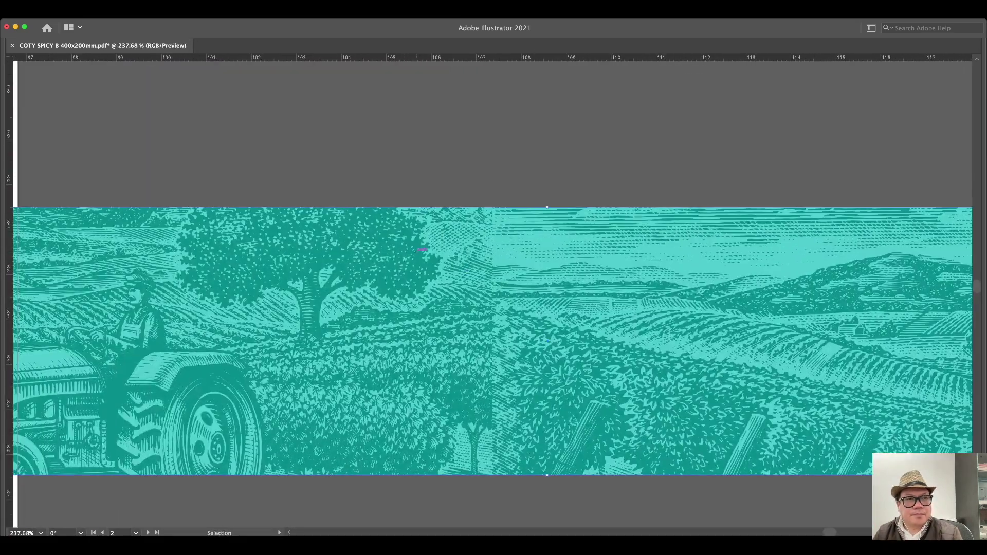
key(Tab)
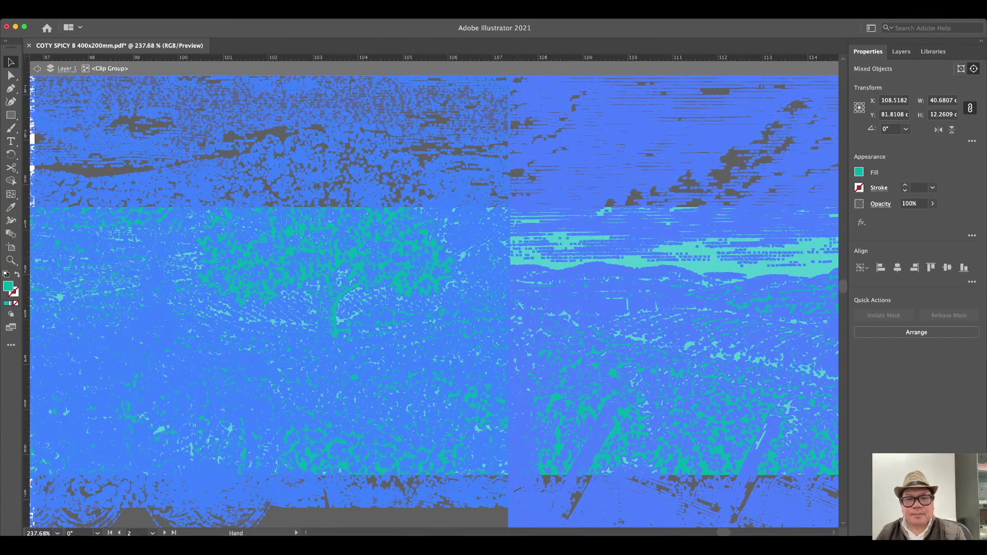
key(Escape)
double_click(420, 251)
click(420, 250)
double_click(421, 250)
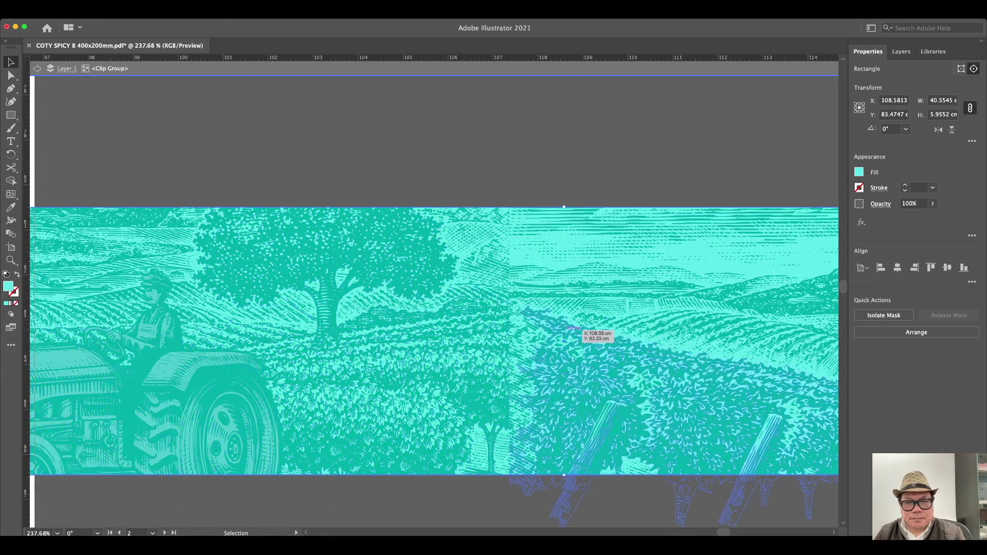
scroll(451, 304, up, 5)
scroll(451, 304, down, 3)
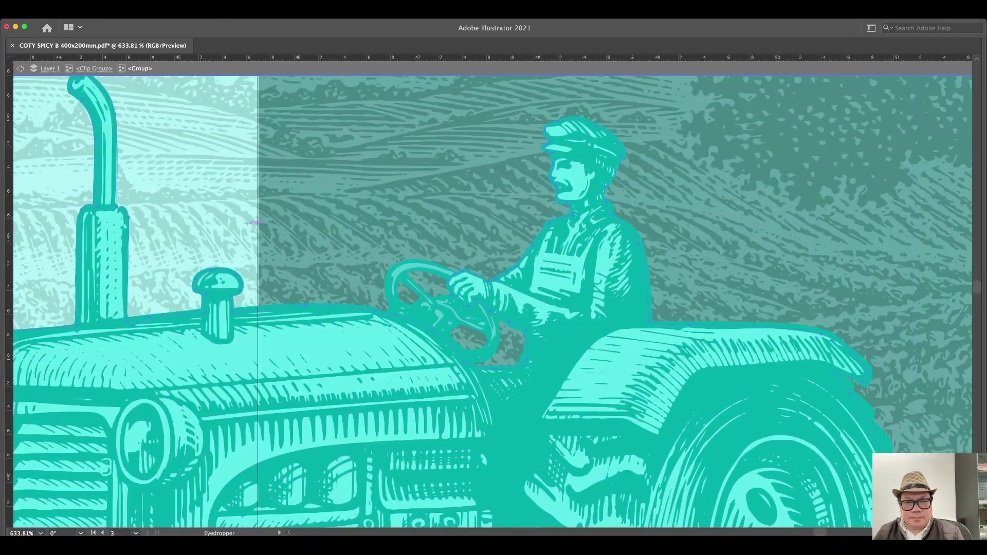
scroll(473, 280, up, 4)
scroll(546, 268, down, 10)
scroll(546, 268, down, 3)
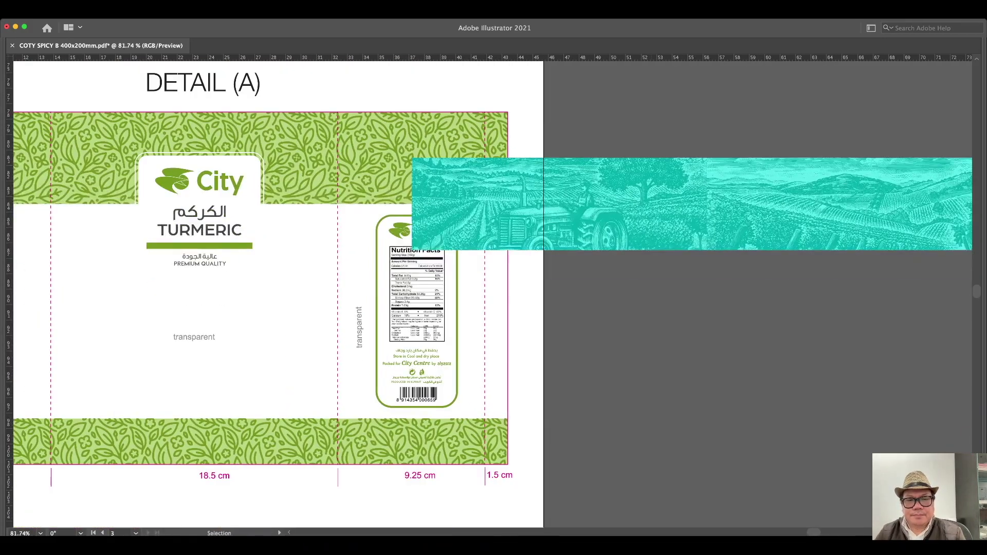
scroll(546, 268, down, 4)
key(Escape)
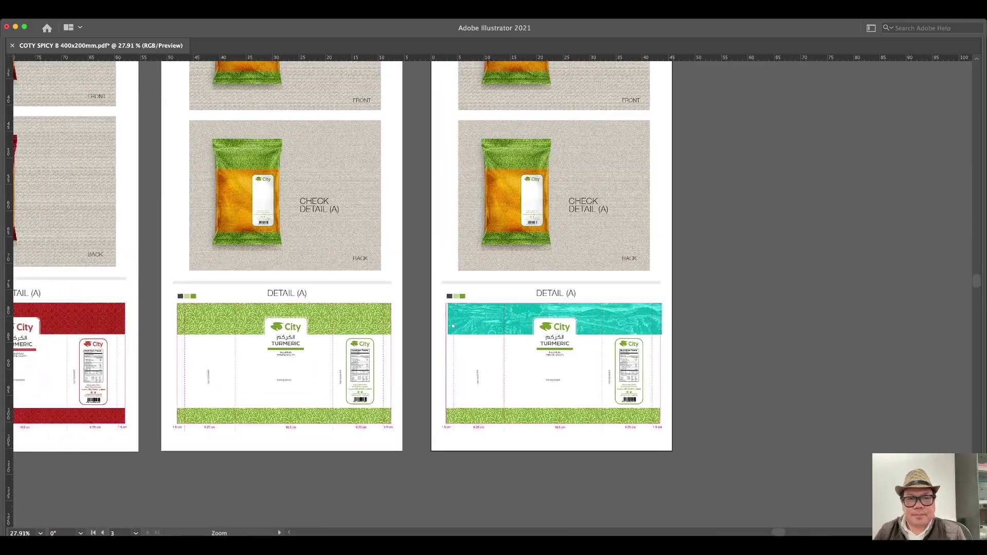
scroll(446, 307, up, 10)
mouse_move(447, 306)
mouse_down()
mouse_move(480, 219)
mouse_move(391, 218)
mouse_up()
key(ctrl+minus)
key(ctrl+minus)
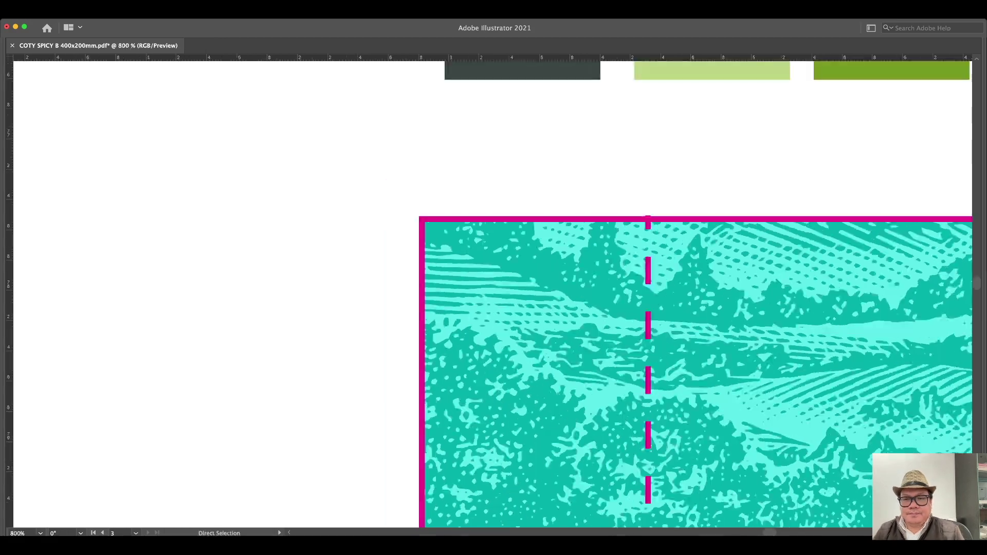
key(ctrl+minus)
key(ctrl+minus)
key(ctrl+minus)
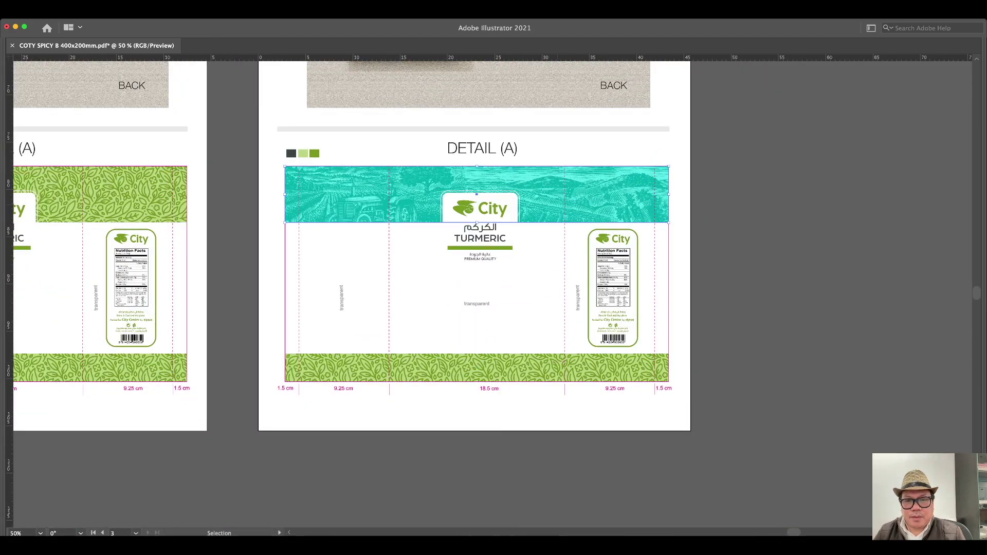
Copy the teal band below the artboard, release its clip, and draw a bottom-band-sized rectangle.
drag(548, 210, 576, 419)
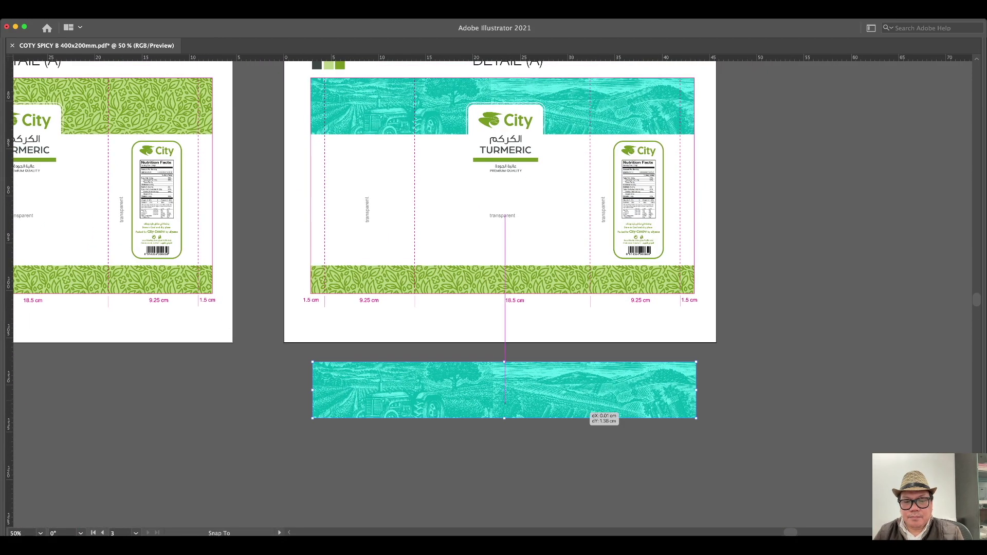
key(ctrl+alt+7)
drag(311, 265, 694, 293)
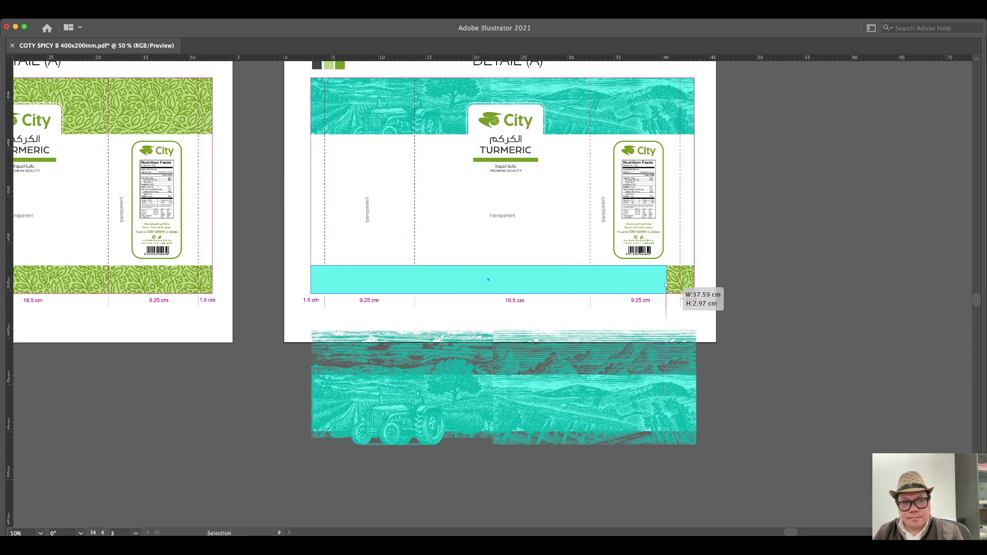
scroll(494, 288, down, 3)
key(a)
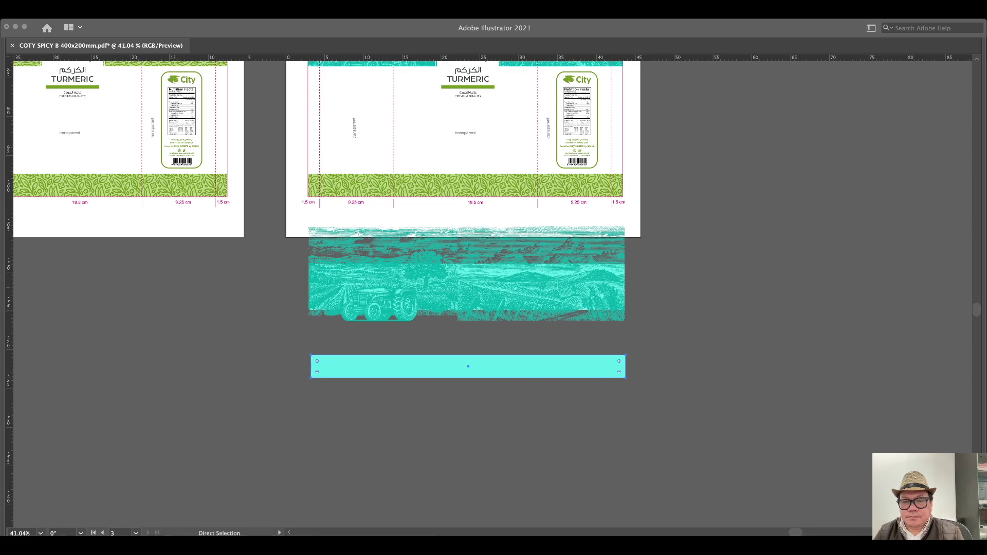
key(v)
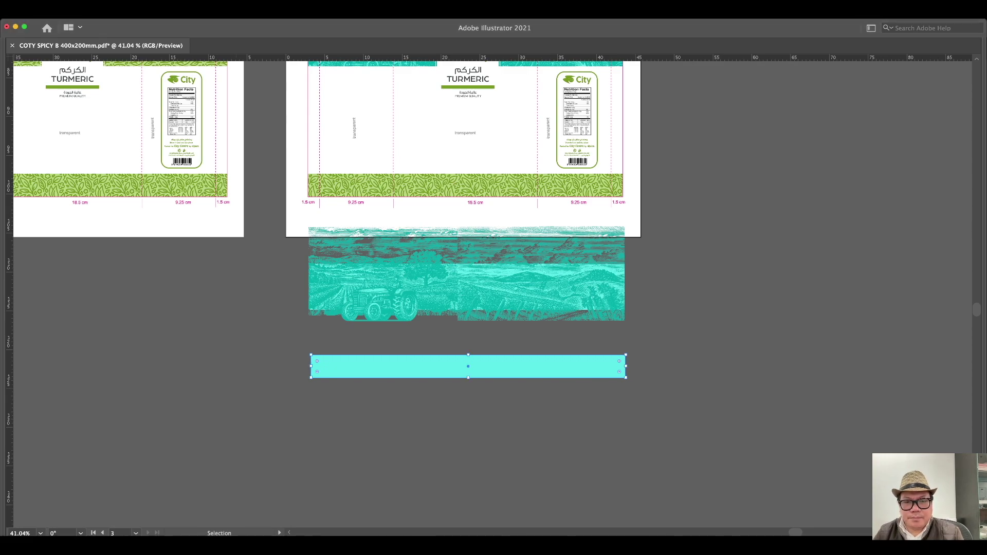
drag(618, 293, 301, 424)
scroll(301, 424, up, 5)
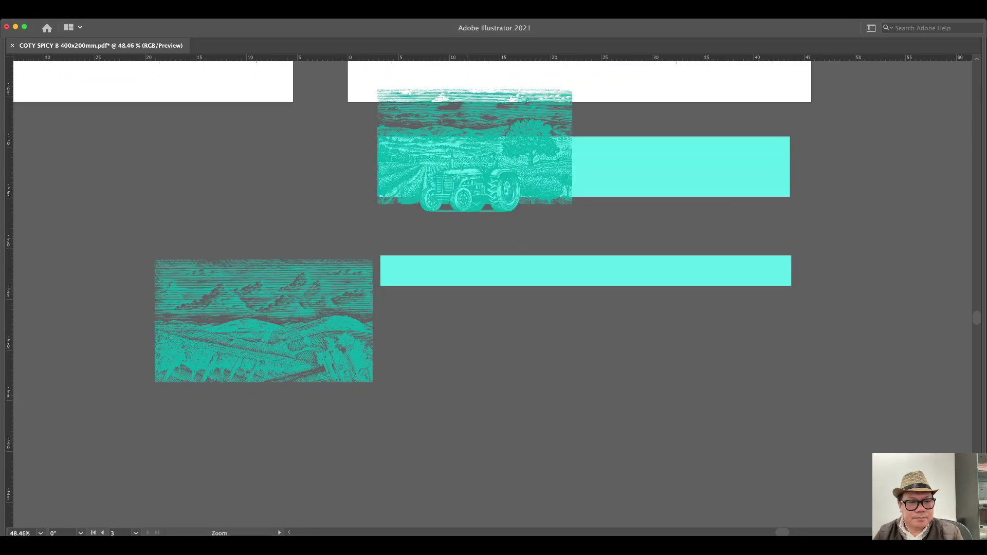
scroll(532, 118, up, 2)
Widen the vineyard image across the cyan bar and clip it into a strip.
drag(539, 170, 585, 399)
scroll(585, 398, right, 3)
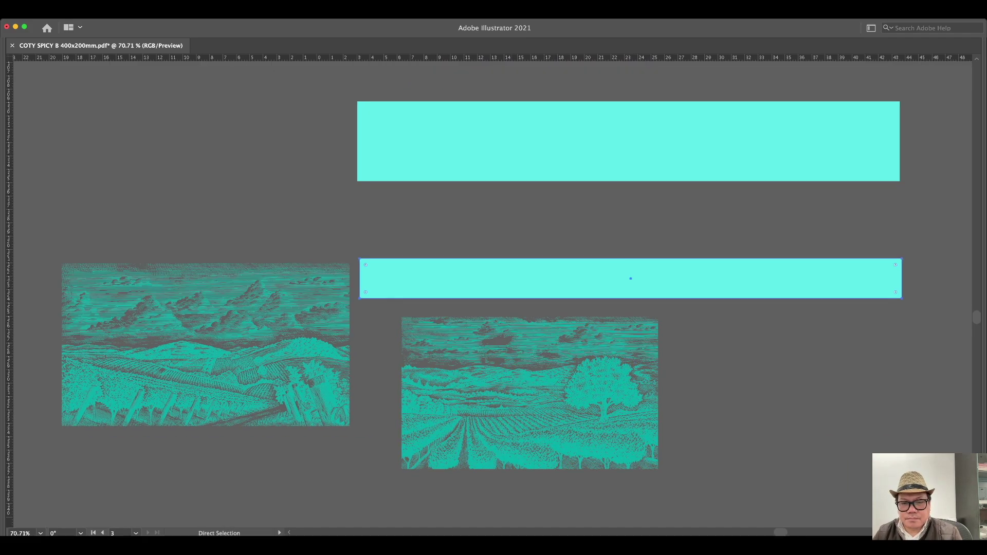
drag(668, 287, 715, 438)
scroll(715, 438, down, 1)
scroll(714, 438, right, 3)
drag(503, 364, 800, 364)
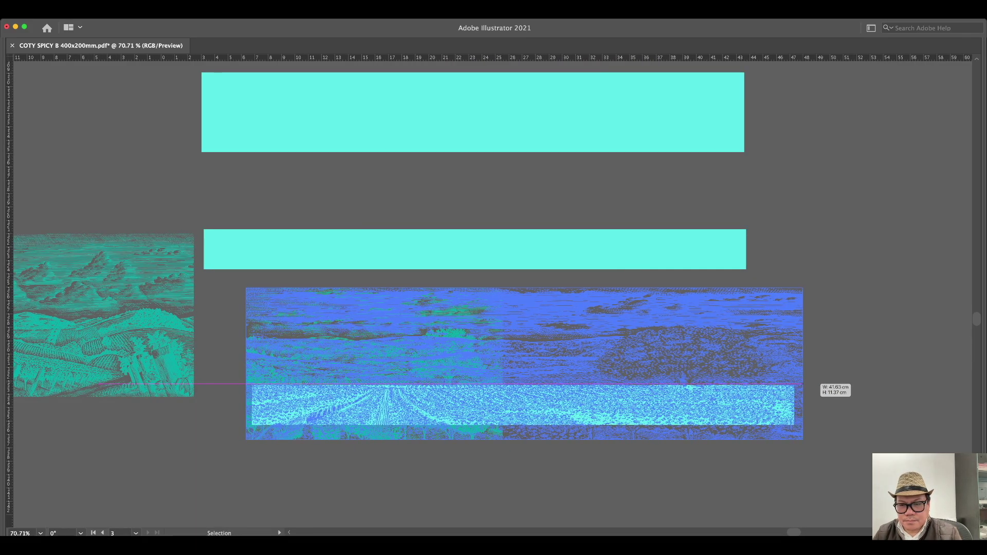
key(ctrl+7)
Place the vineyard strip over the bottom band and select the back-panel icon and text group.
scroll(565, 360, up, 2)
drag(592, 447, 544, 299)
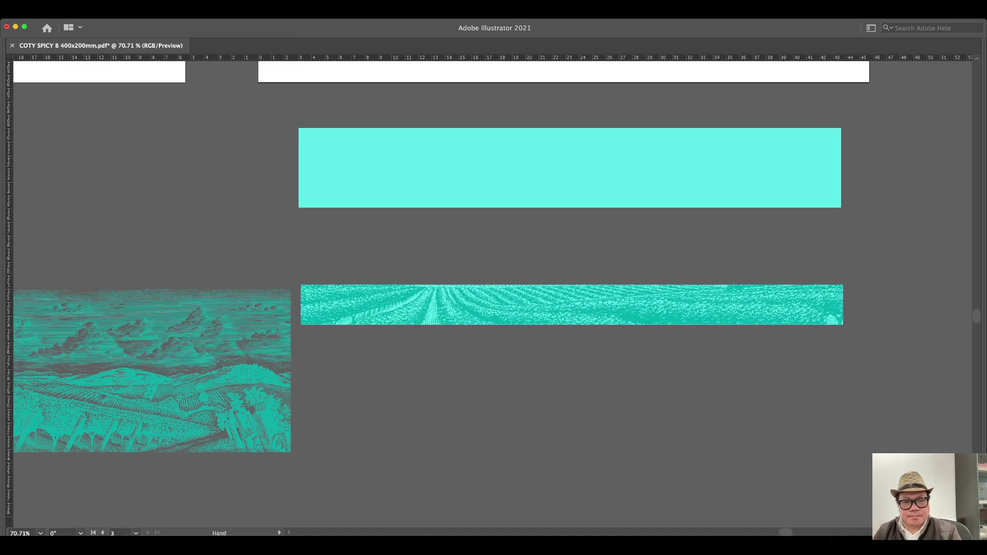
scroll(544, 299, down, 3)
scroll(535, 422, up, 2)
scroll(535, 436, up, 2)
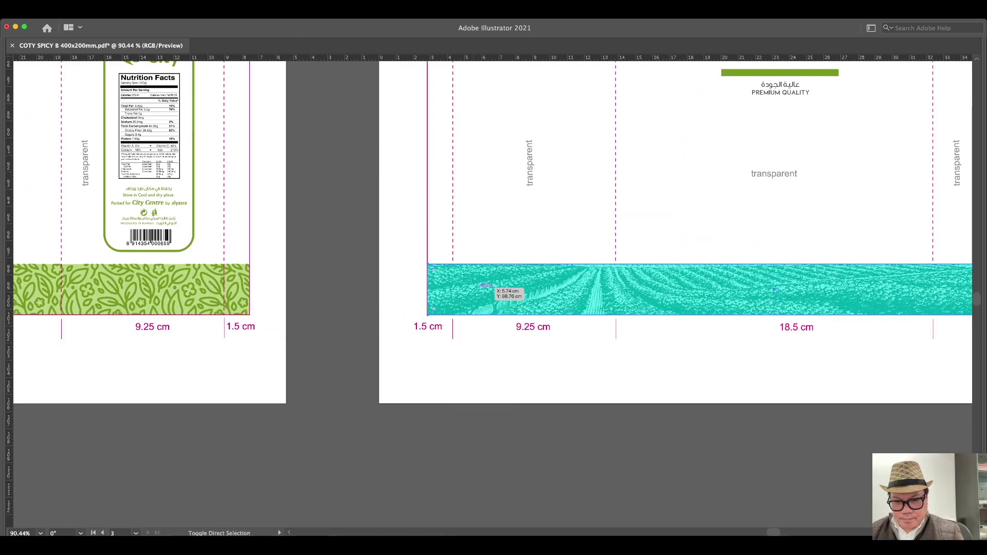
drag(534, 437, 523, 293)
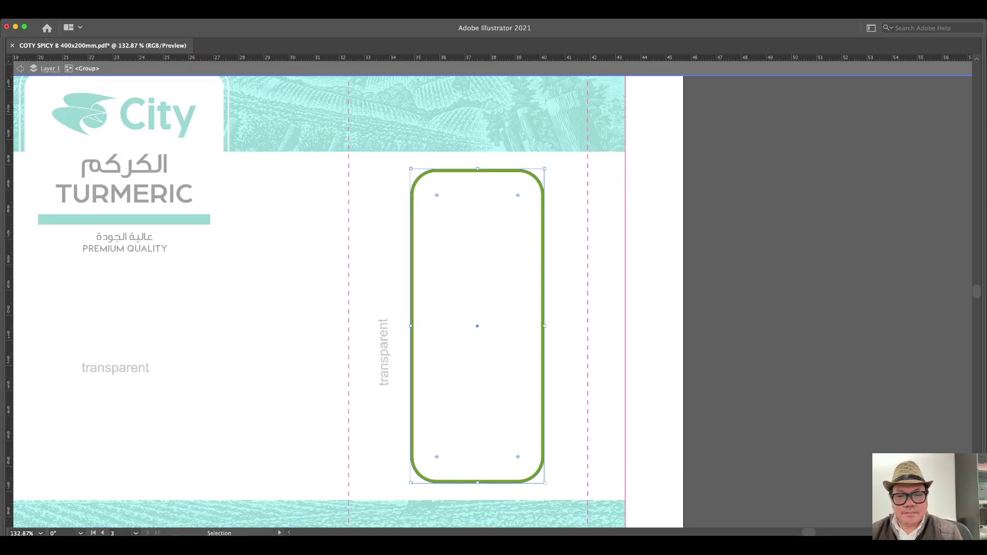
shift+click(495, 411)
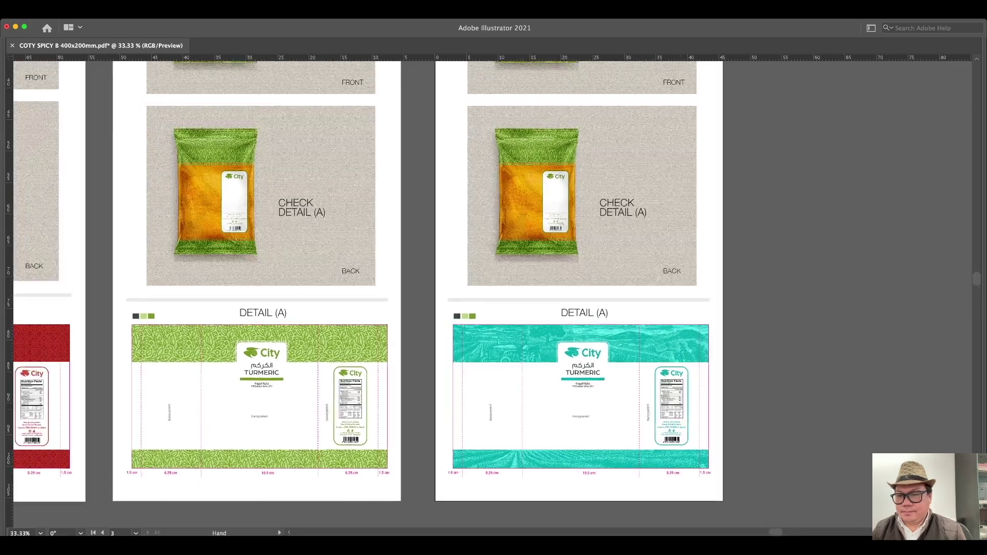
Recolour the third sheet's swatch squares with sampled teal and bring the panels back.
key(i)
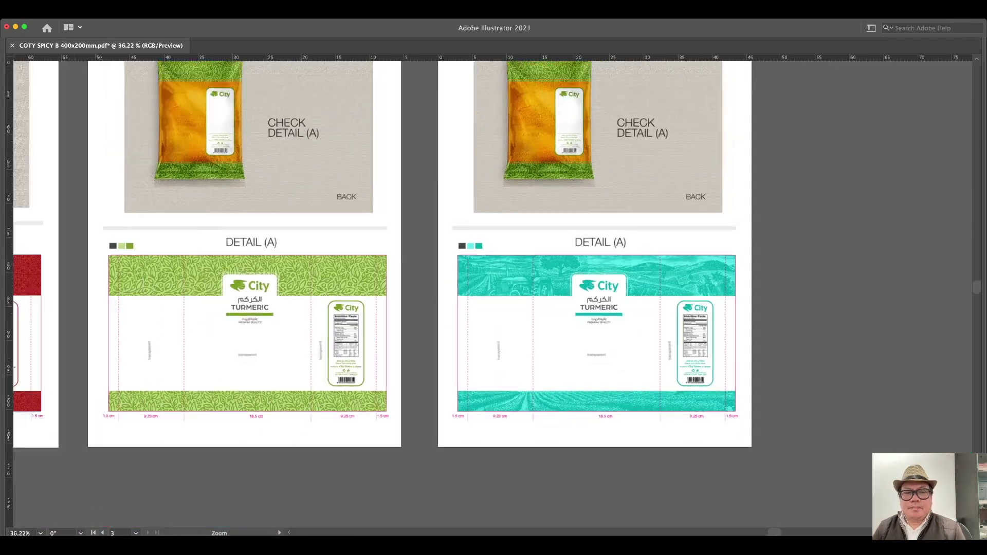
scroll(427, 421, down, 3)
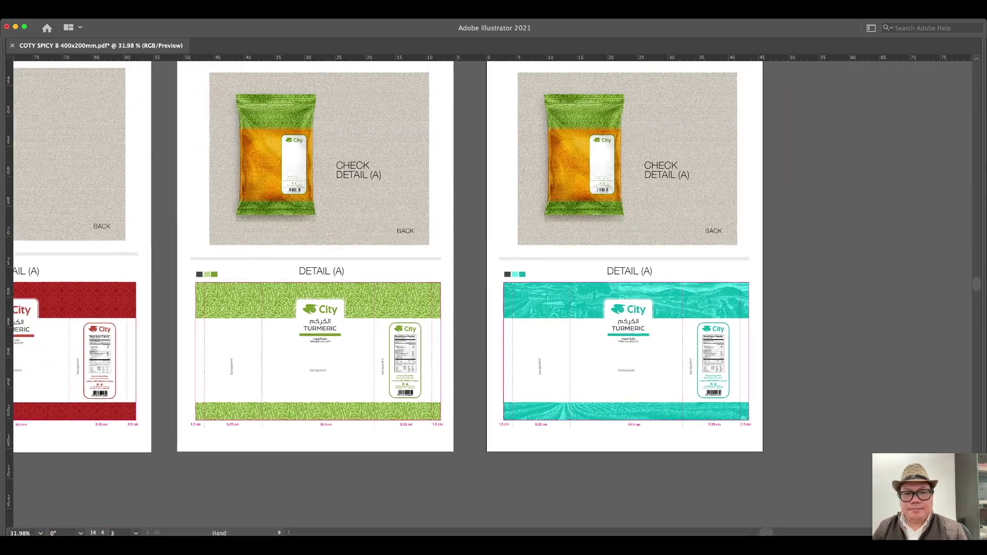
key(a)
key(v)
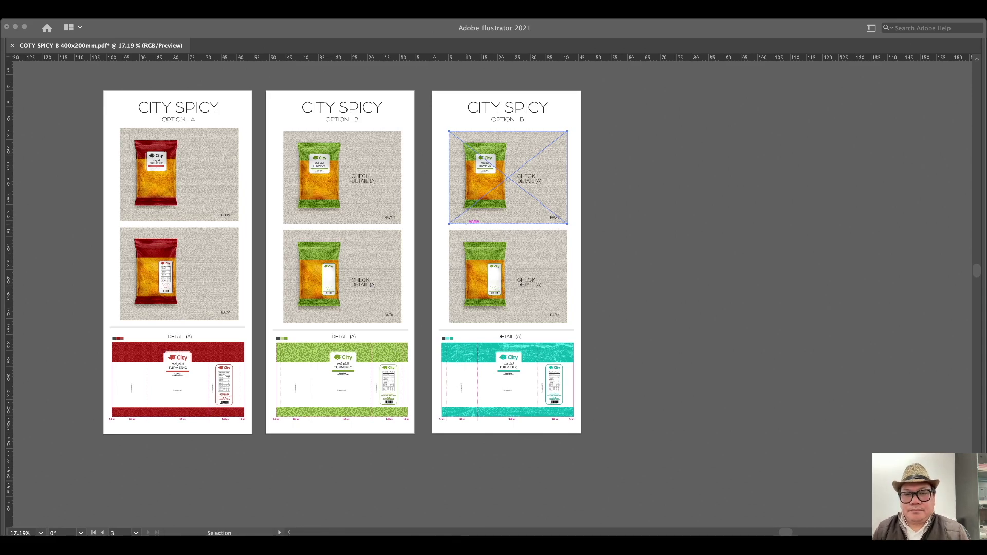
click(507, 413)
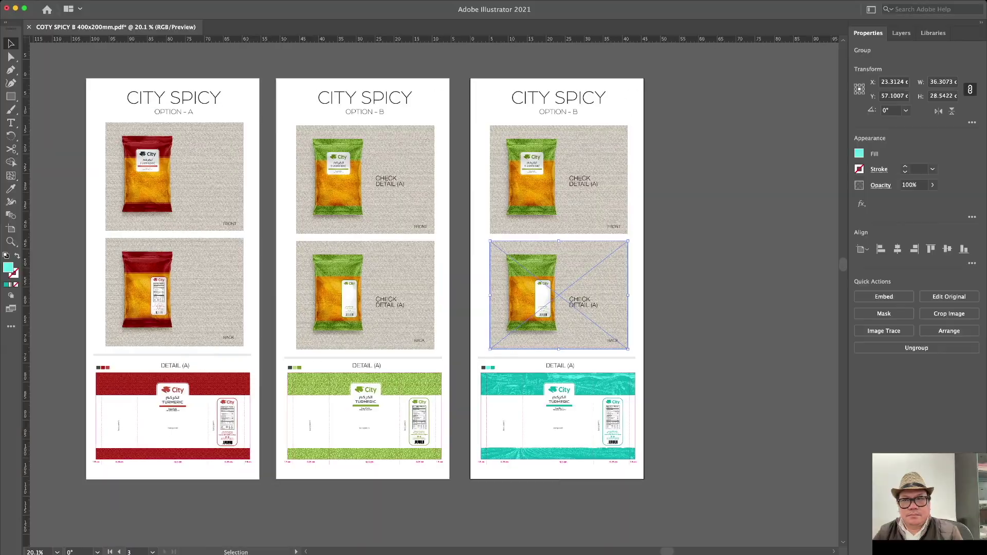
scroll(421, 298, right, 5)
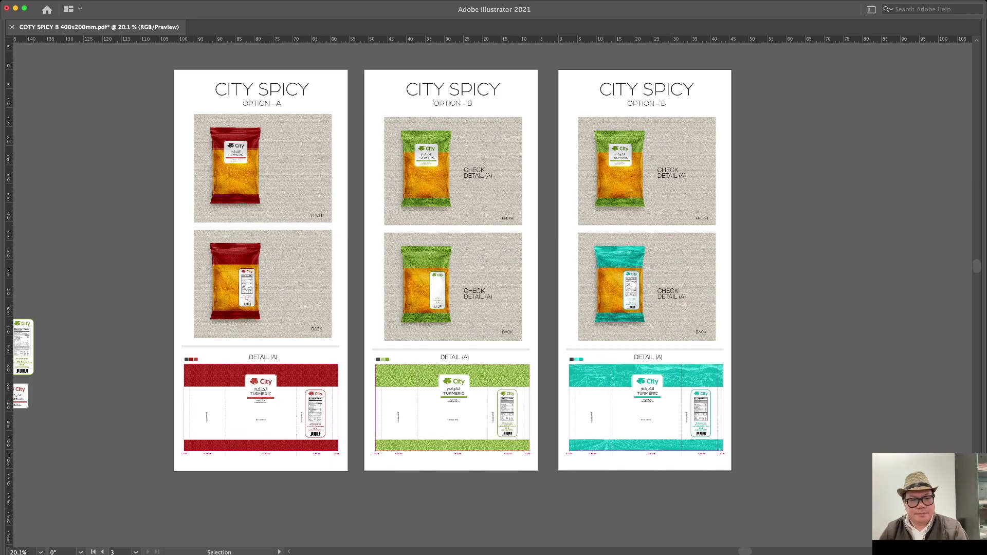
key(Tab)
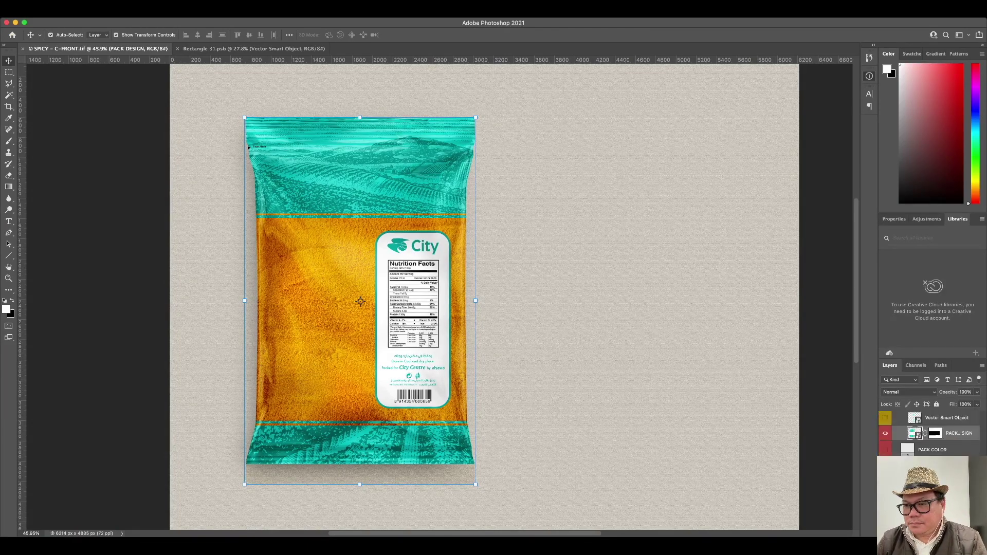
Save the edited pouch artwork and place the City Turmeric label on the bag mockup.
double_click(362, 299)
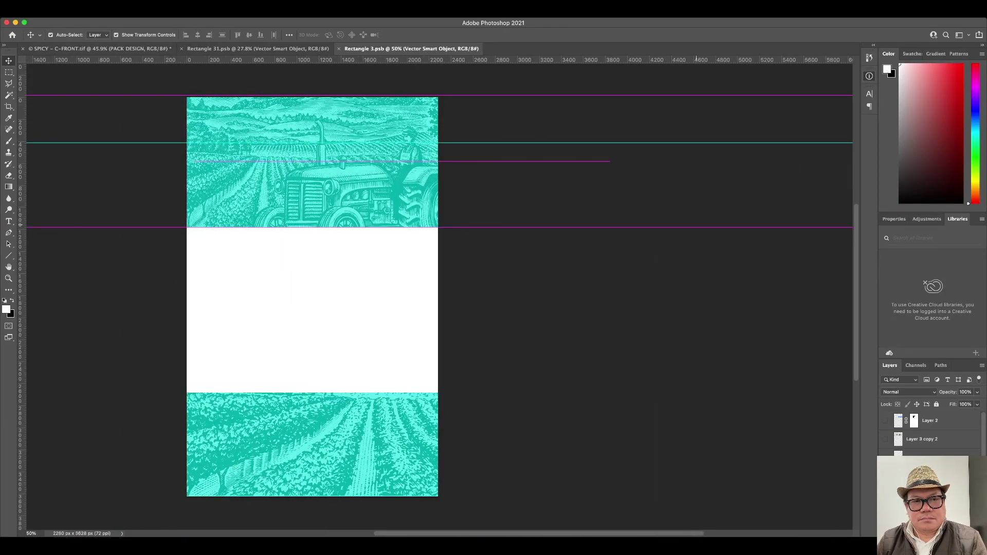
key(ctrl+s)
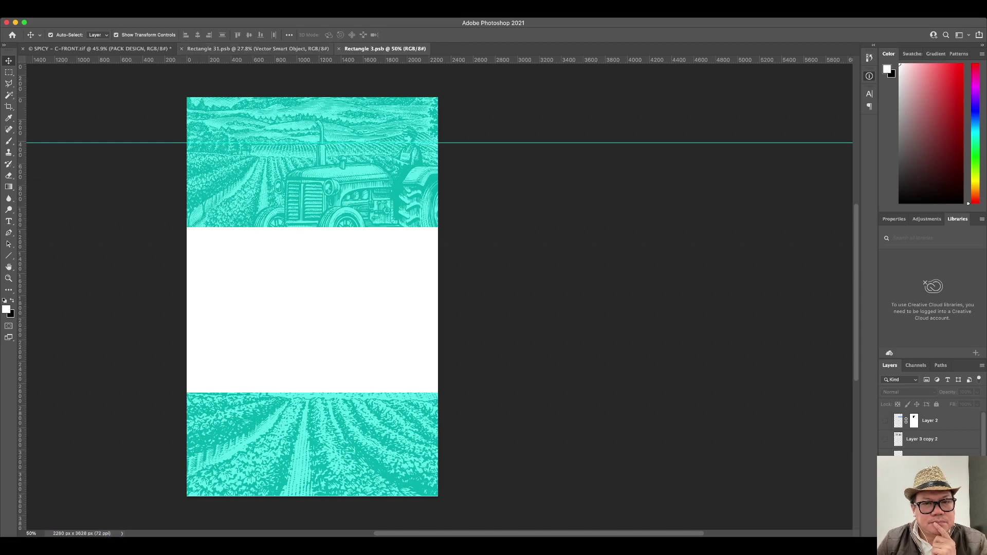
key(ctrl+Tab)
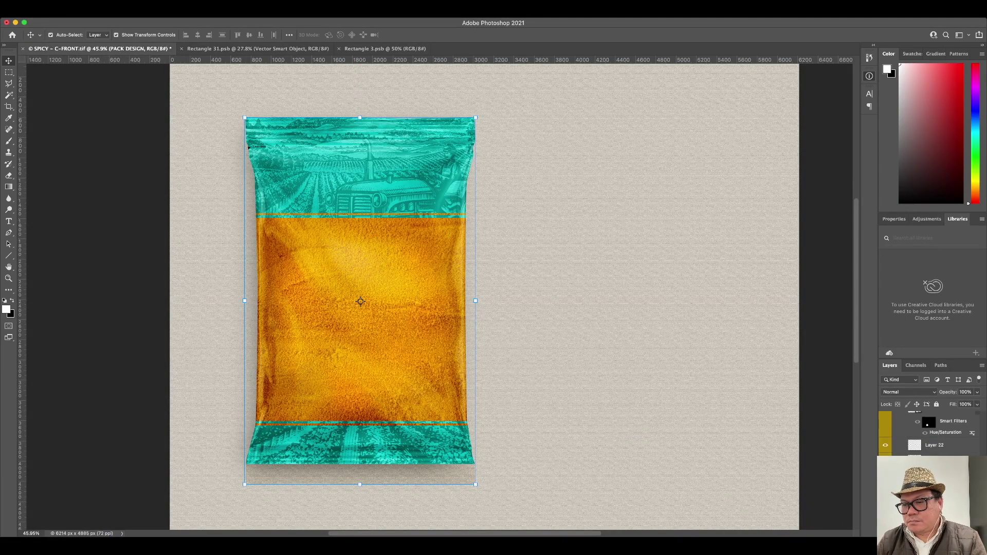
key(ctrl+alt+p)
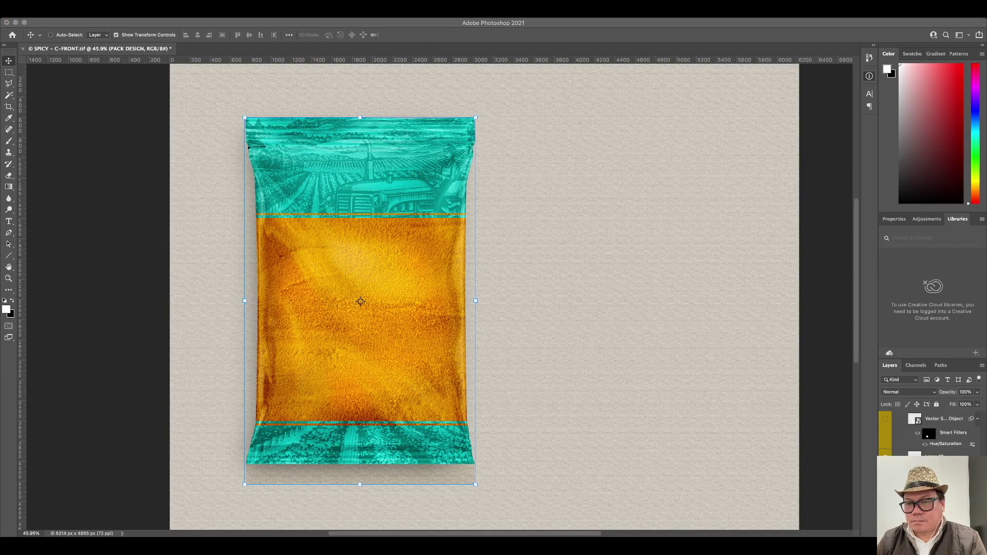
drag(482, 305, 360, 210)
key(Return)
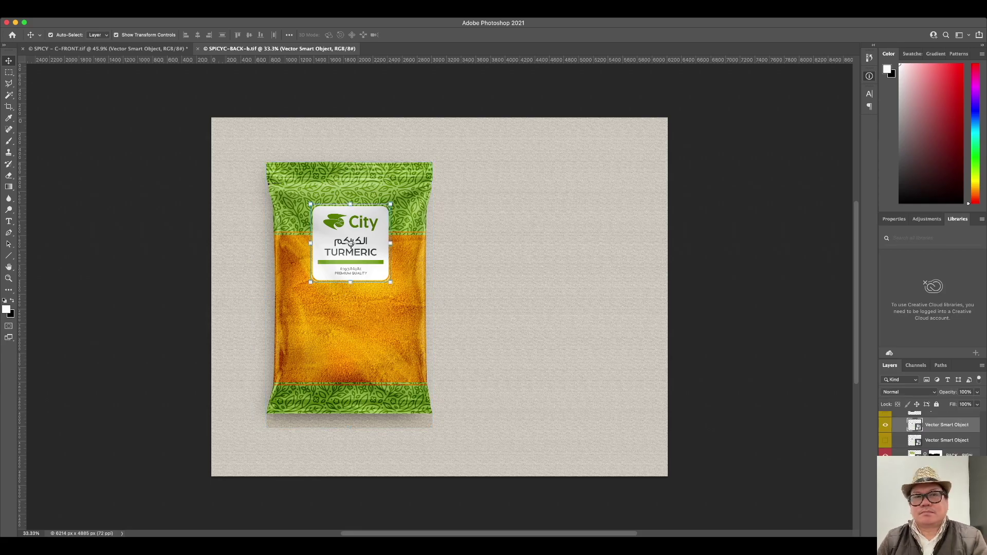
Nudge the teal front label lower and slightly larger to match the green pouch.
click(358, 273)
scroll(354, 257, up, 2)
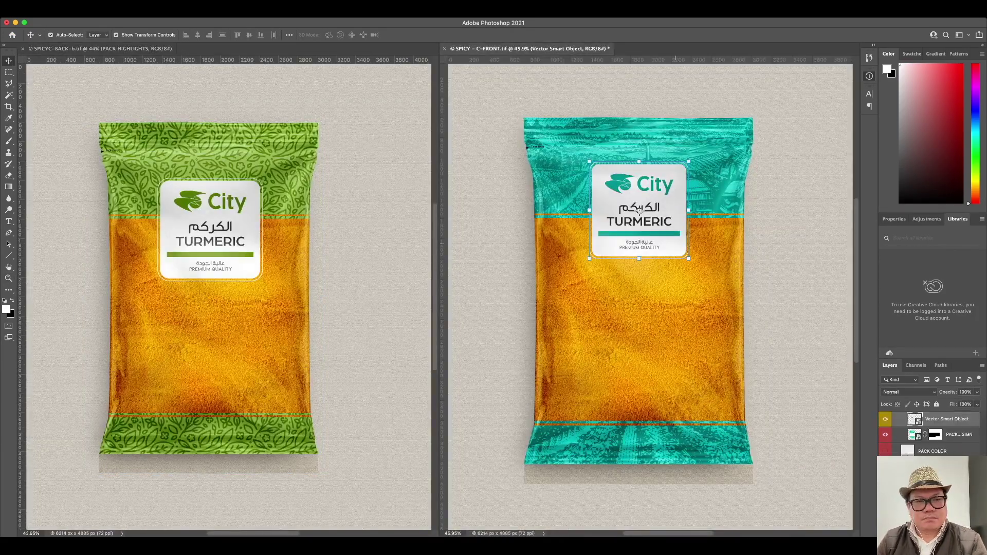
drag(639, 210, 648, 230)
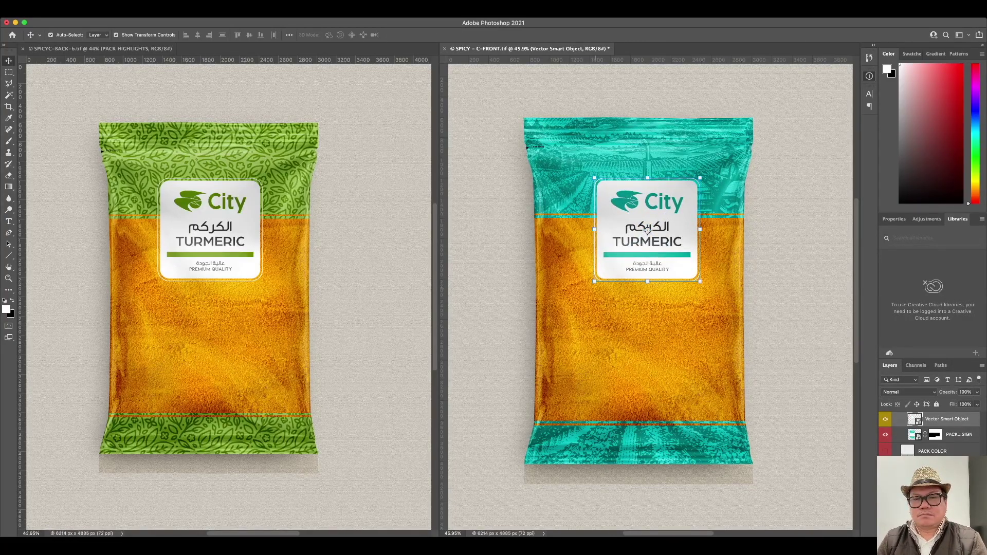
click(763, 303)
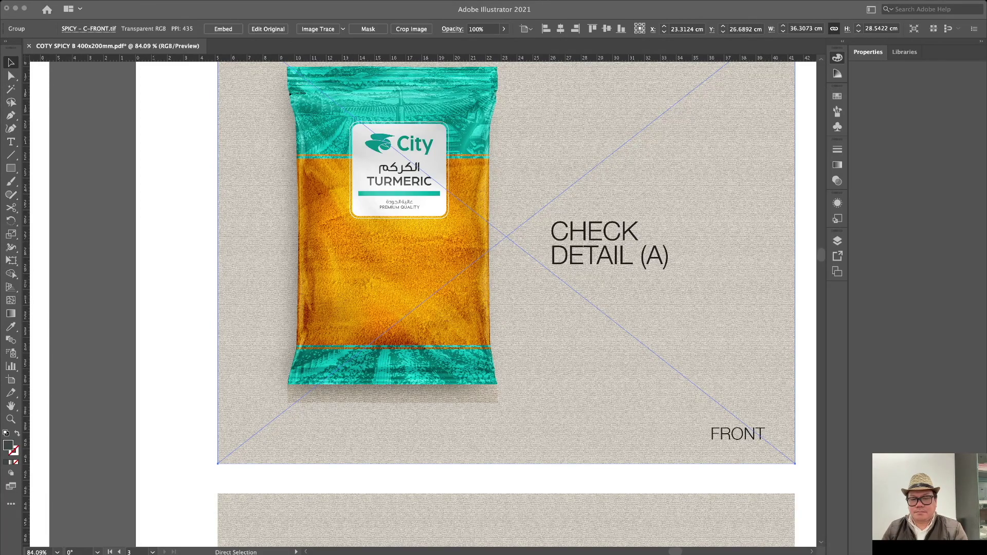
Fit all three City Spicy option sheets in the window with the panels hidden.
key(ctrl+shift+a)
key(ctrl+alt+0)
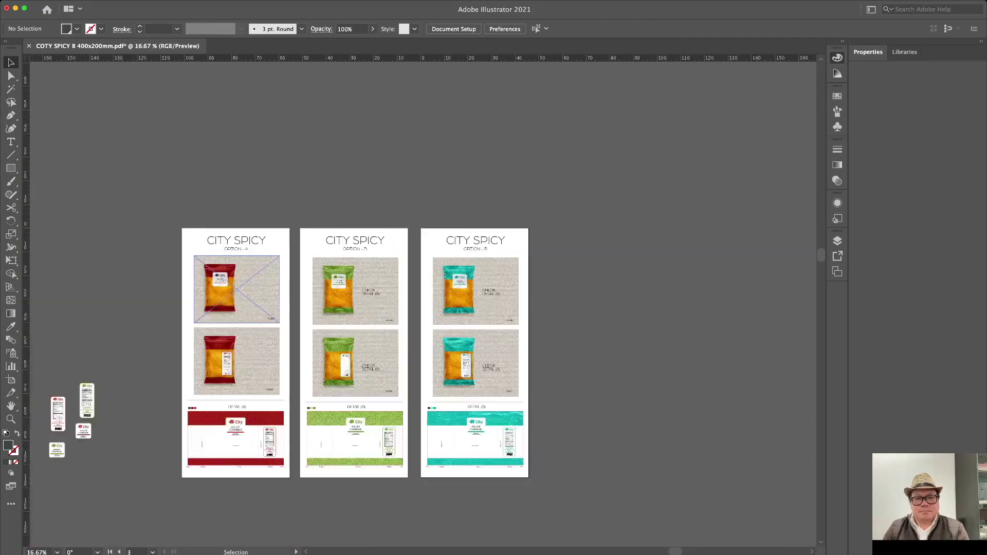
key(ctrl+equal)
key(Tab)
key(ctrl+alt+0)
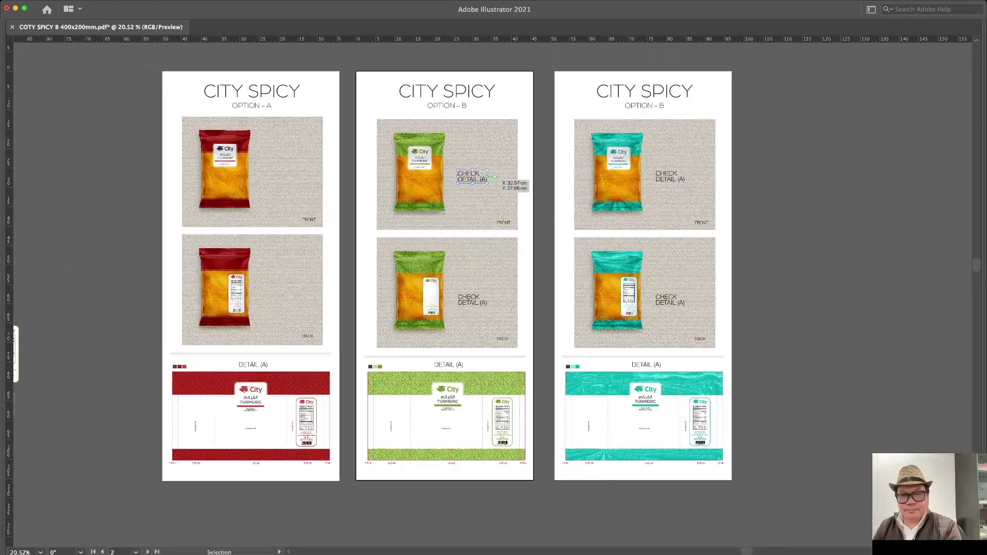
scroll(422, 356, up, 2)
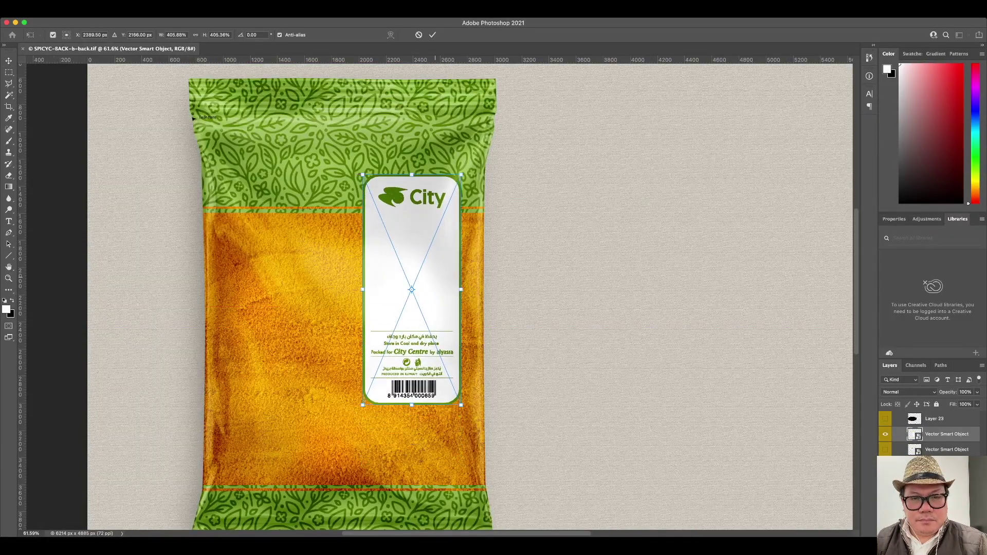
Paste the nutrition facts label onto the green back pouch and close it.
key(ctrl+v)
key(Return)
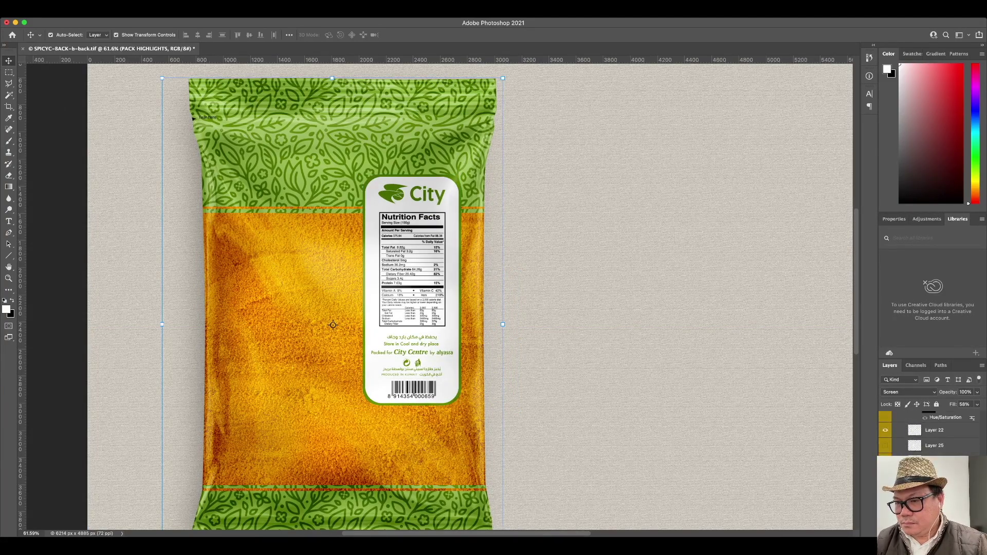
scroll(593, 350, down, 3)
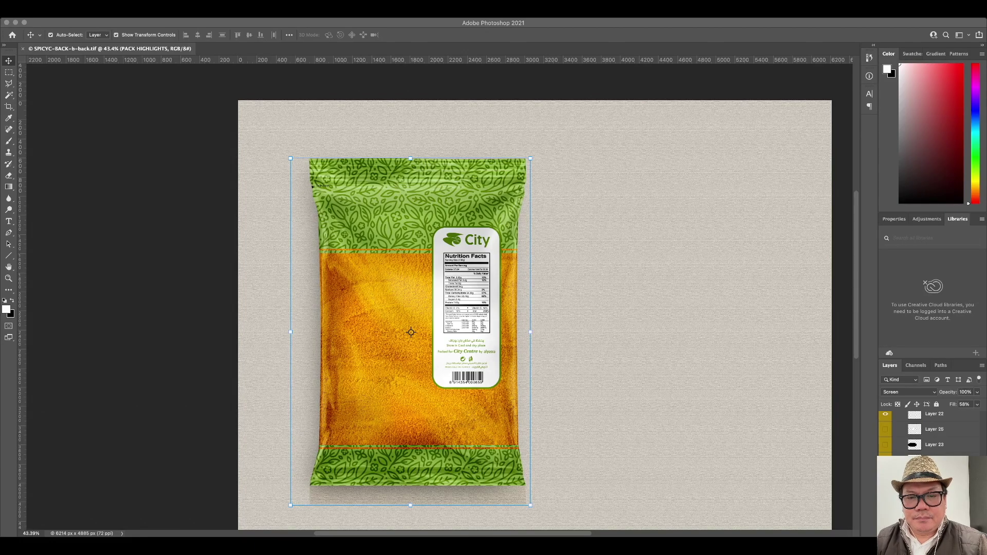
key(super+w)
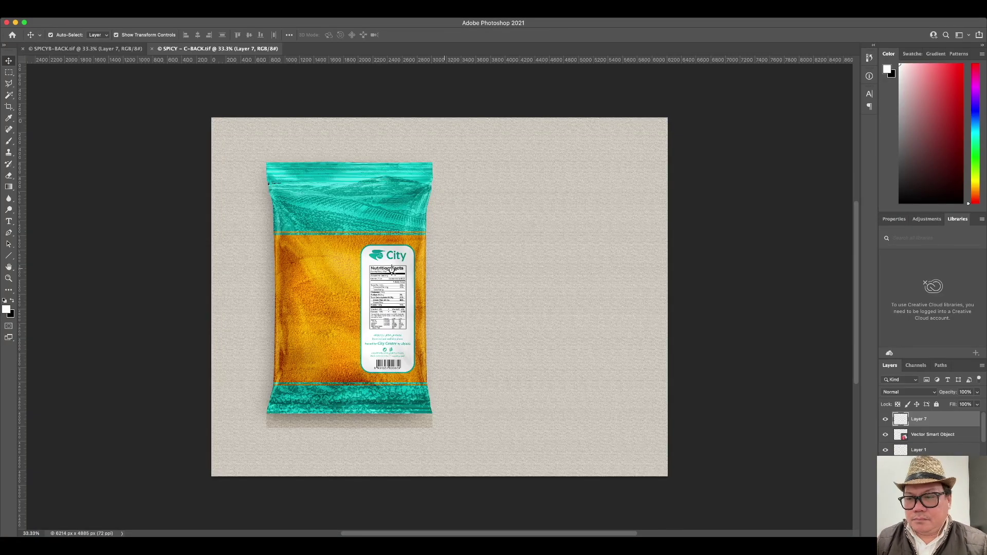
Place the nutrition label on the teal and red back pouches, saving and closing each.
key(Return)
key(super+s)
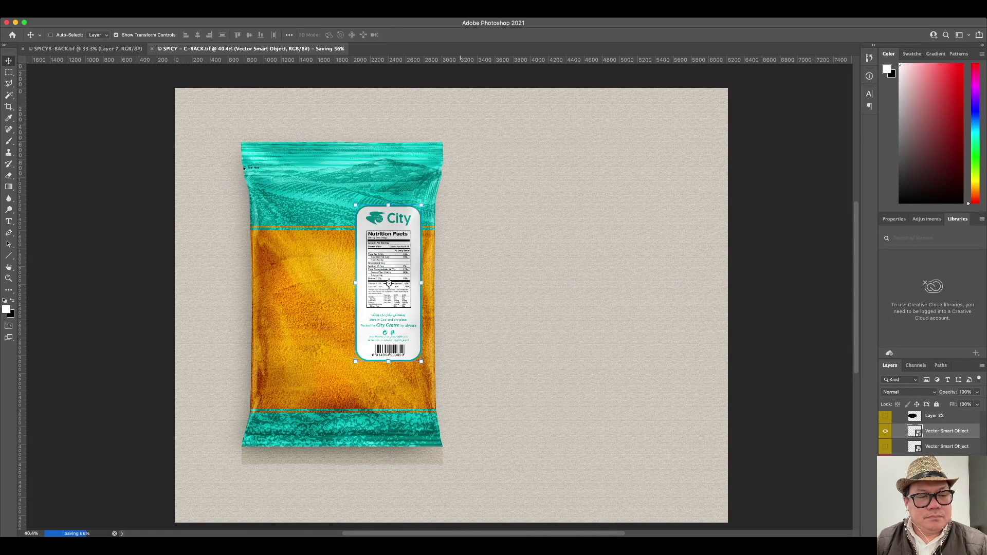
key(super+w)
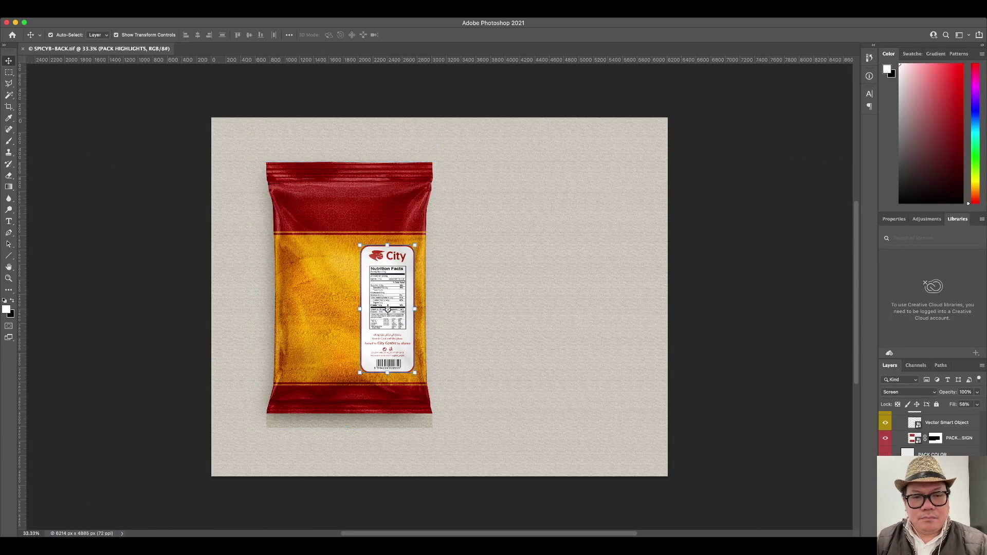
key(super+t)
key(Return)
key(super+s)
key(super+w)
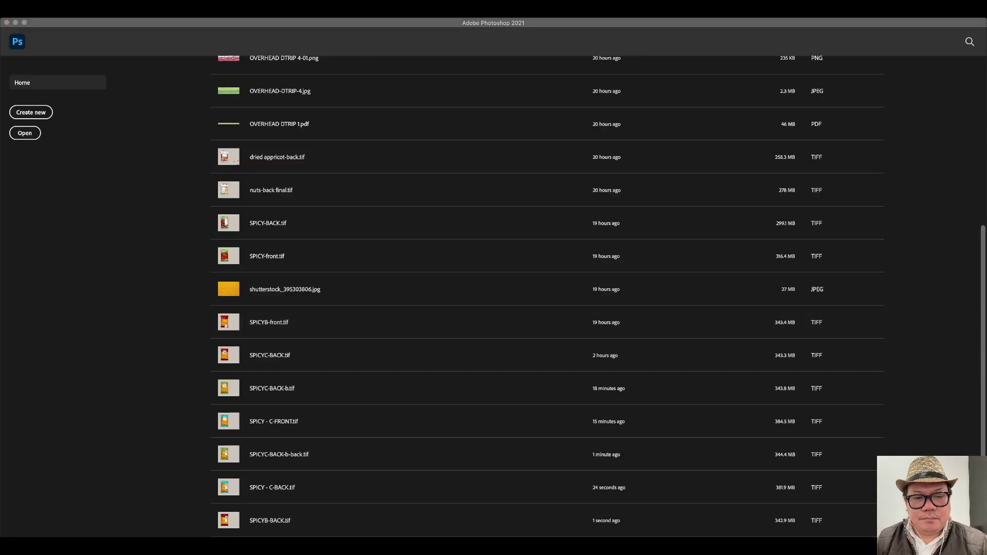
key(super+Tab)
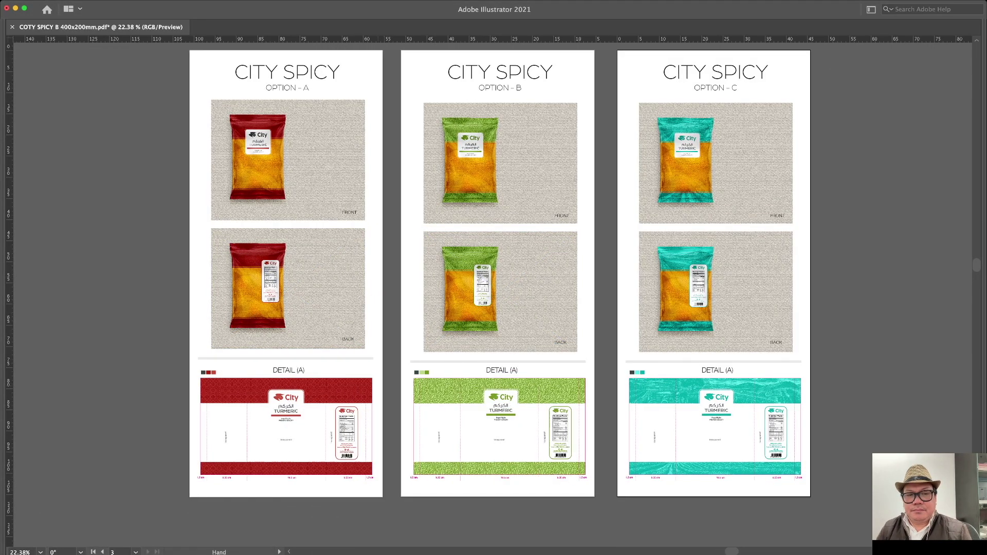
Raise the nutrition labels on the green and teal dielines into the top band.
scroll(494, 278, down, 2)
scroll(494, 278, left, 5)
scroll(617, 391, down, 2)
scroll(617, 390, up, 3)
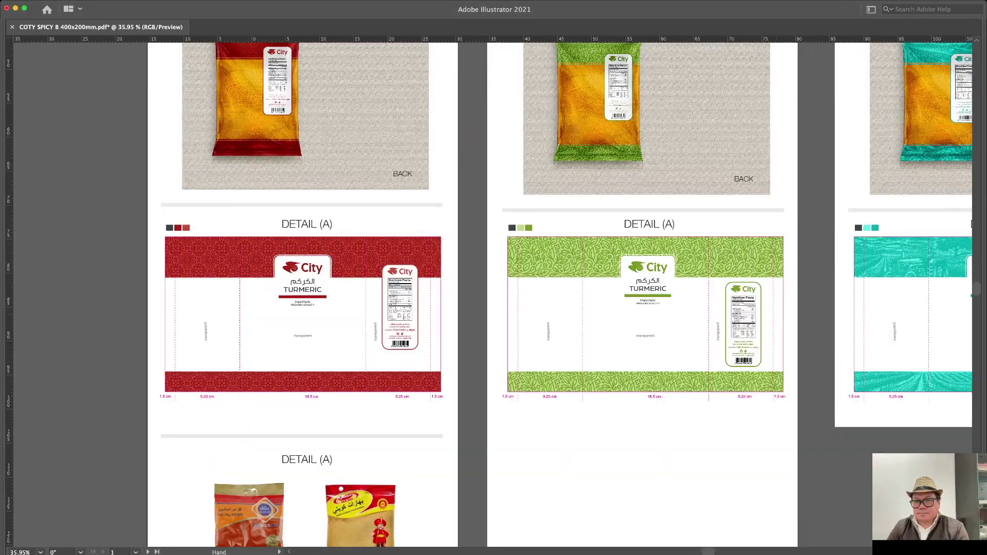
scroll(669, 360, up, 2)
drag(753, 355, 753, 324)
scroll(753, 324, down, 3)
scroll(822, 307, up, 1)
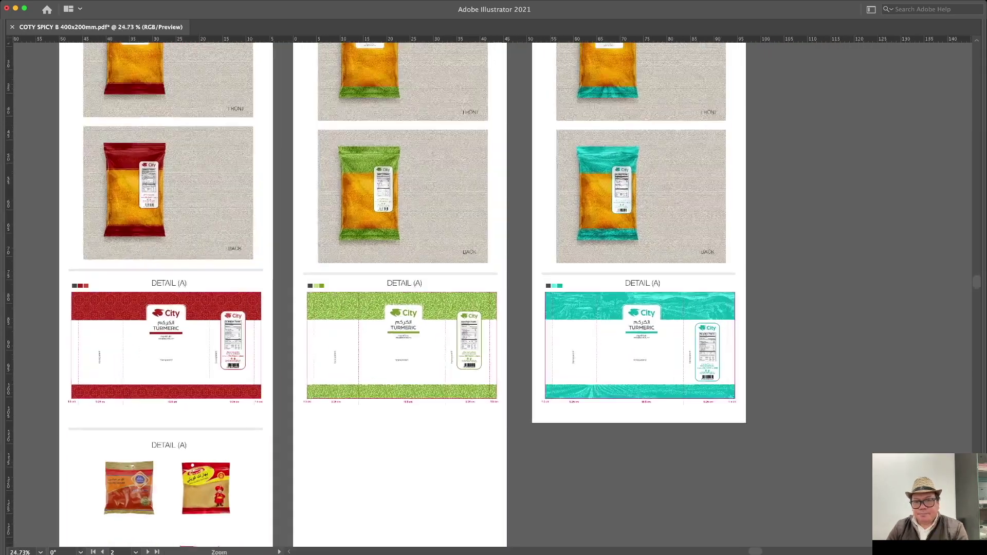
scroll(823, 307, up, 2)
drag(823, 307, 823, 285)
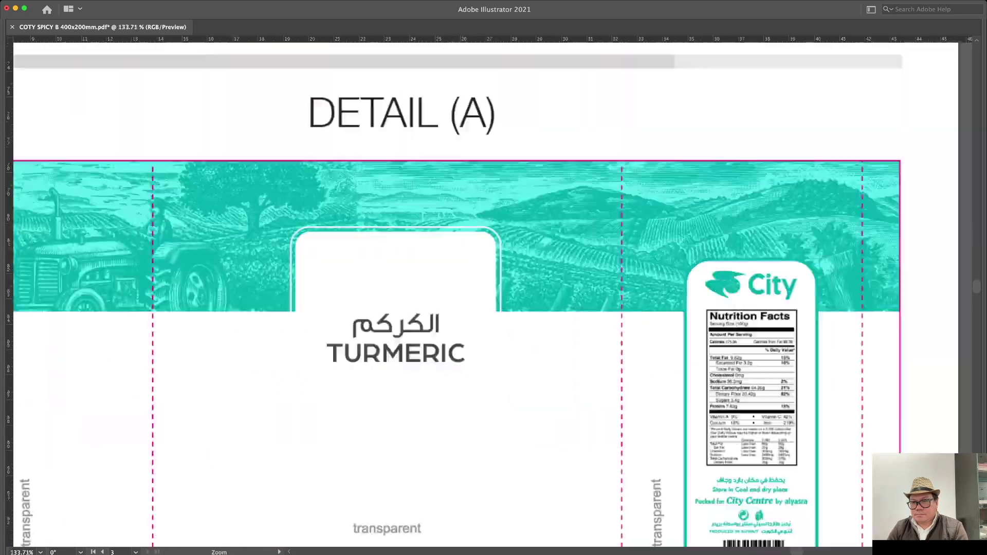
Copy the Leading/Competitors Brand comparison sections onto the Option B sheet.
scroll(897, 232, up, 2)
scroll(493, 288, up, 2)
scroll(493, 288, down, 3)
scroll(494, 287, up, 3)
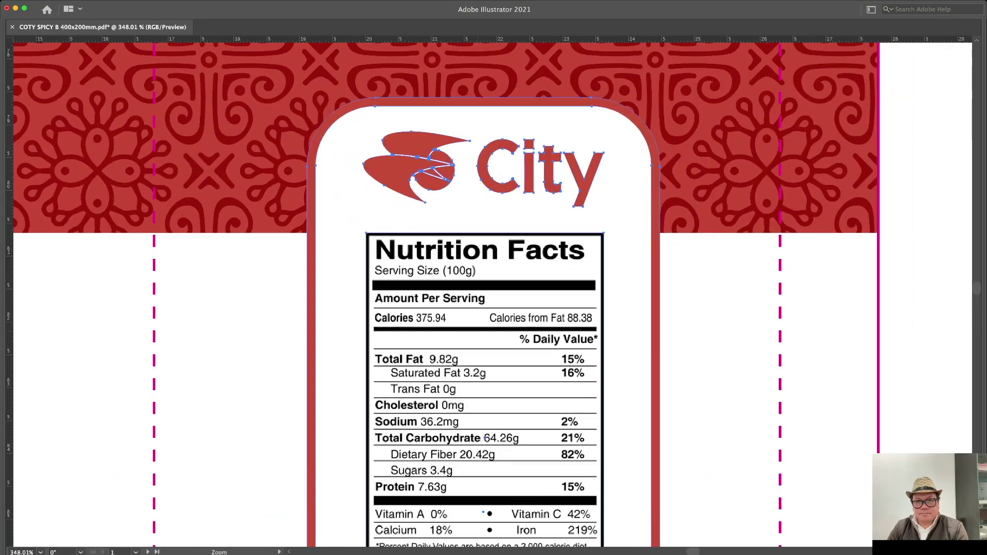
scroll(494, 288, down, 4)
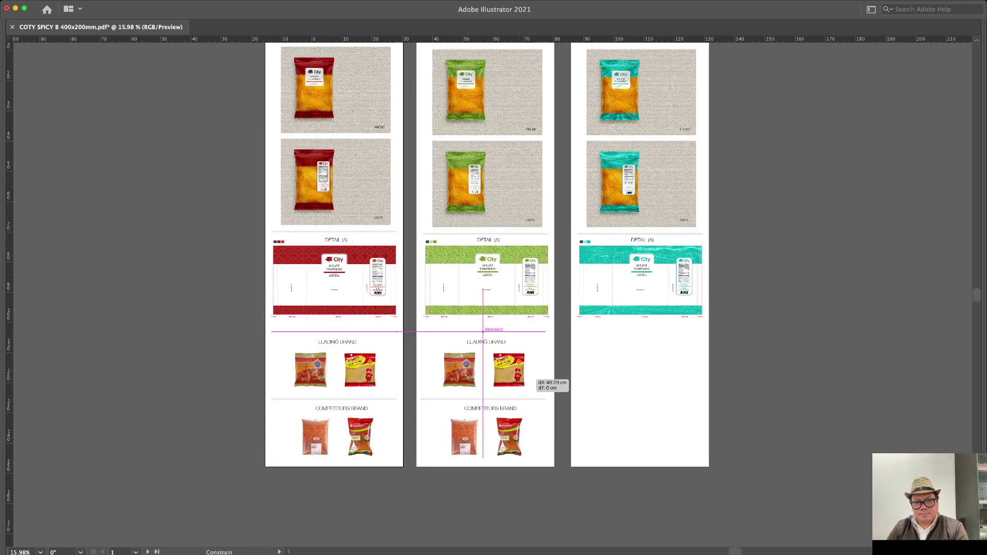
drag(483, 332, 484, 317)
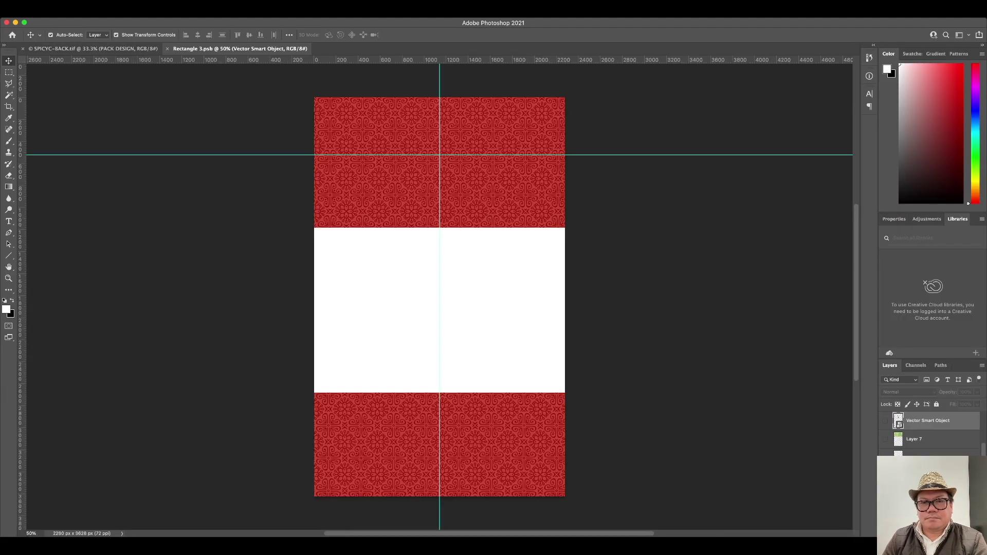
Enlarge the red front pouch's pattern bands, restore the label position, and save.
scroll(563, 364, down, 2)
key(ctrl+t)
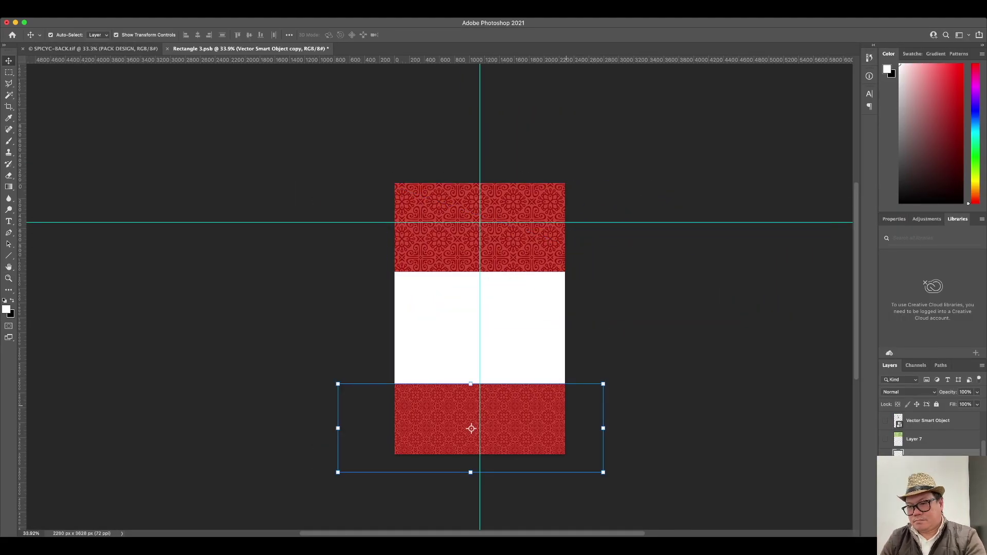
key(ctrl+t)
drag(471, 428, 508, 430)
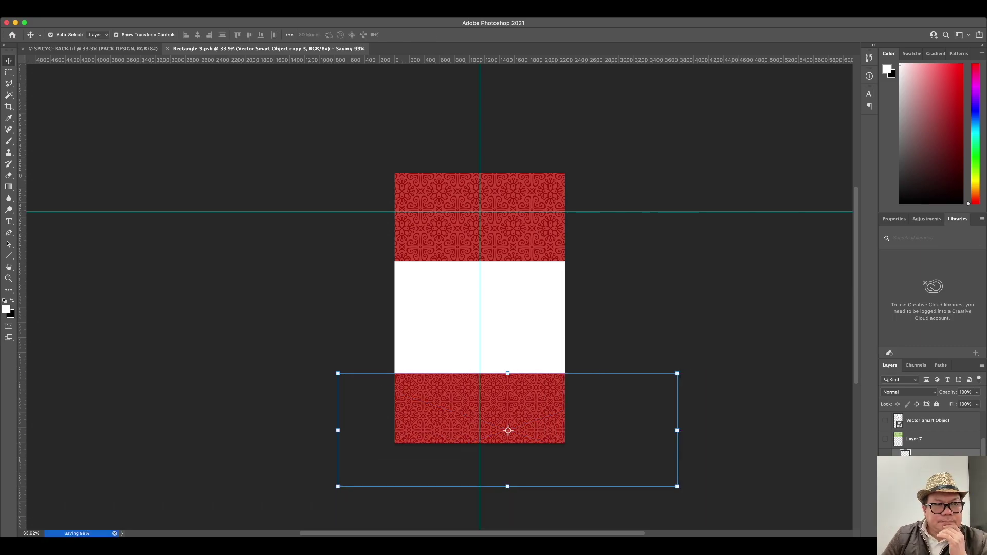
key(ctrl+Tab)
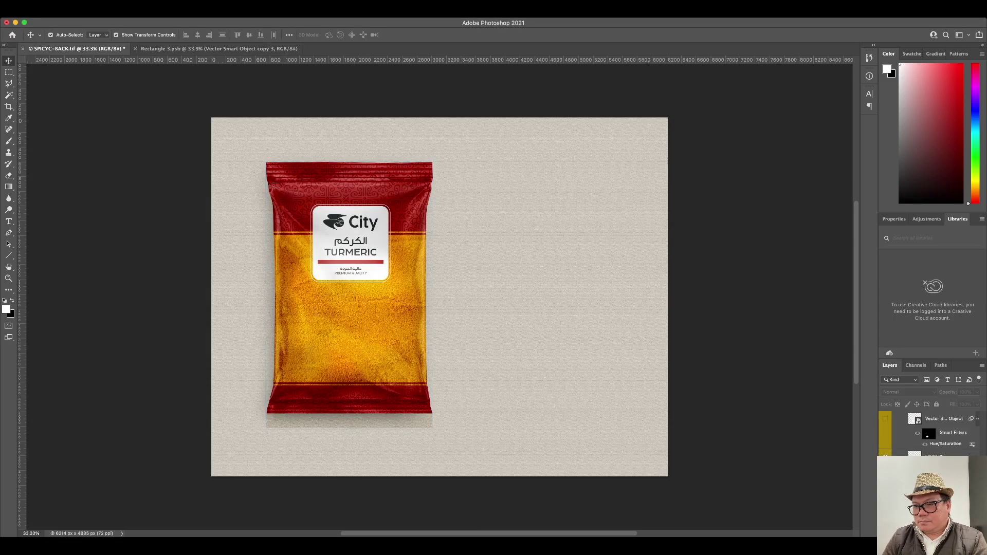
mouse_move(402, 252)
mouse_down()
mouse_move(344, 231)
mouse_move(349, 259)
mouse_move(364, 141)
mouse_up()
scroll(344, 230, up, 2)
key(Return)
key(ctrl+s)
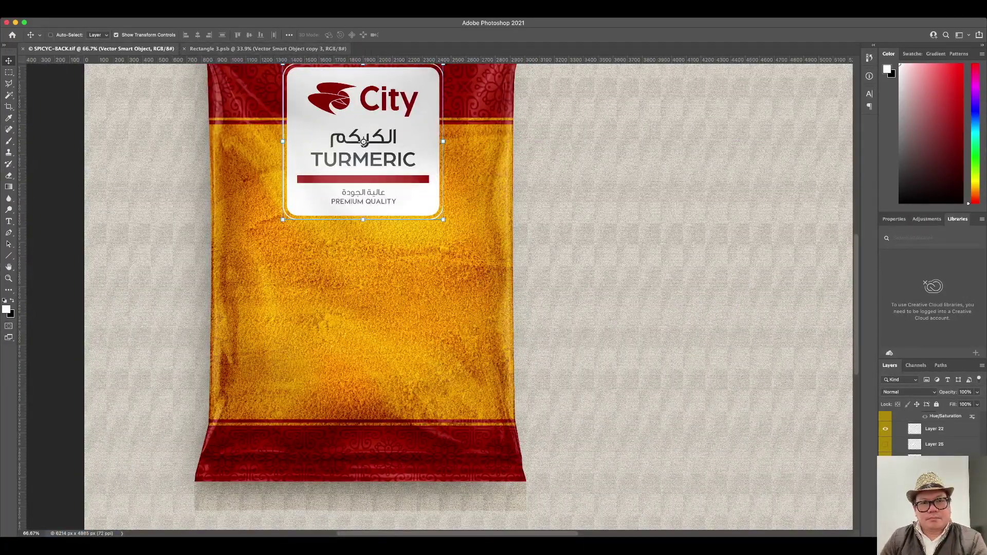
key(ctrl+alt+w)
In SPICYB-BACK.tif, move the pattern smart object layer down to the bottom band.
click(270, 487)
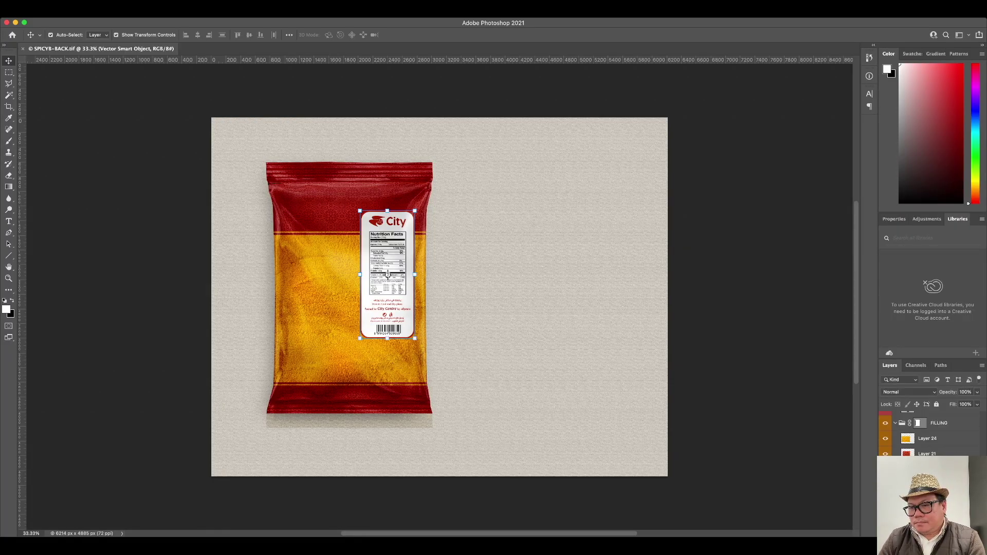
double_click(349, 295)
drag(492, 163, 353, 459)
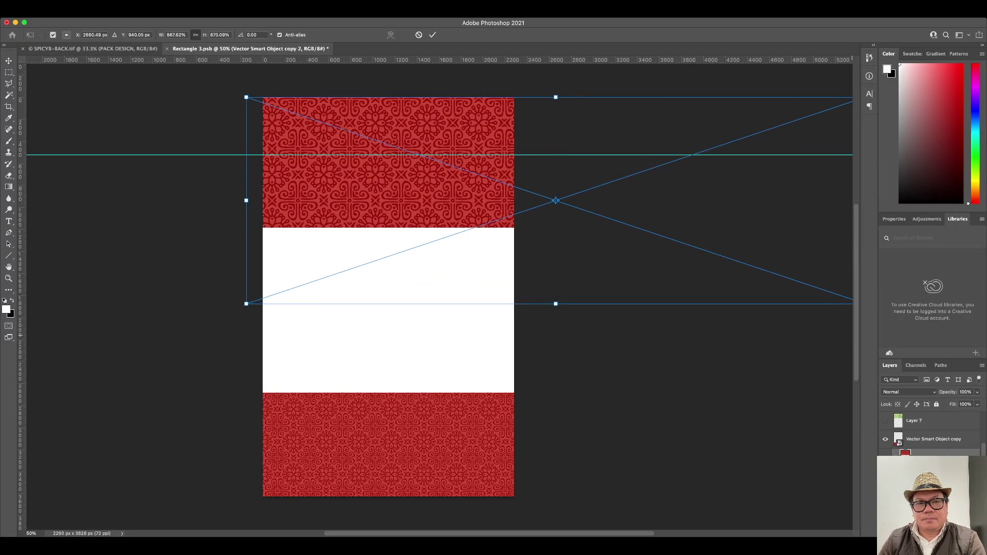
scroll(492, 378, down, 3)
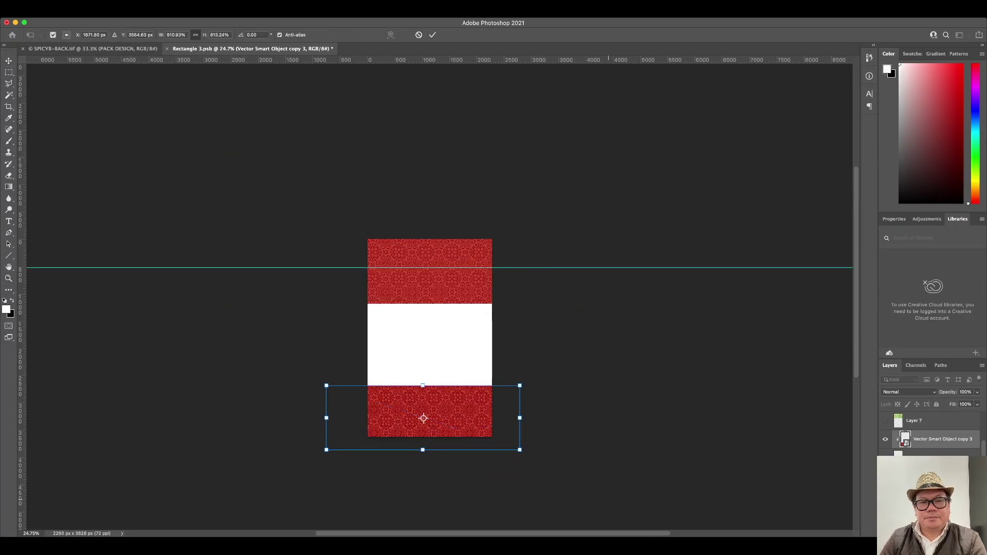
key(ctrl+Tab)
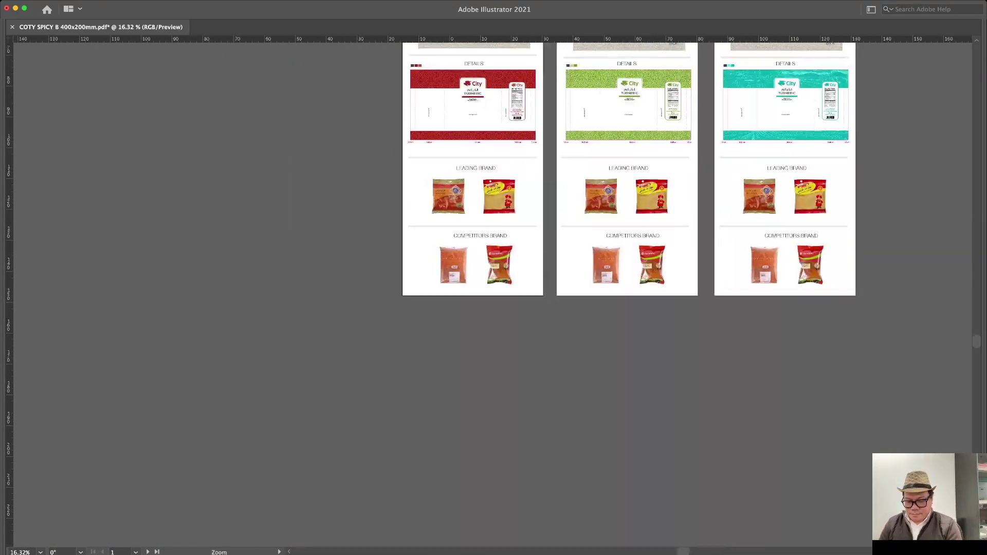
Shift Option A's lower section down and place a red pattern band copy under COLOR SHADES.
mouse_move(388, 346)
mouse_down()
mouse_move(529, 318)
mouse_move(530, 329)
mouse_up()
scroll(530, 329, up, 3)
drag(438, 350, 439, 263)
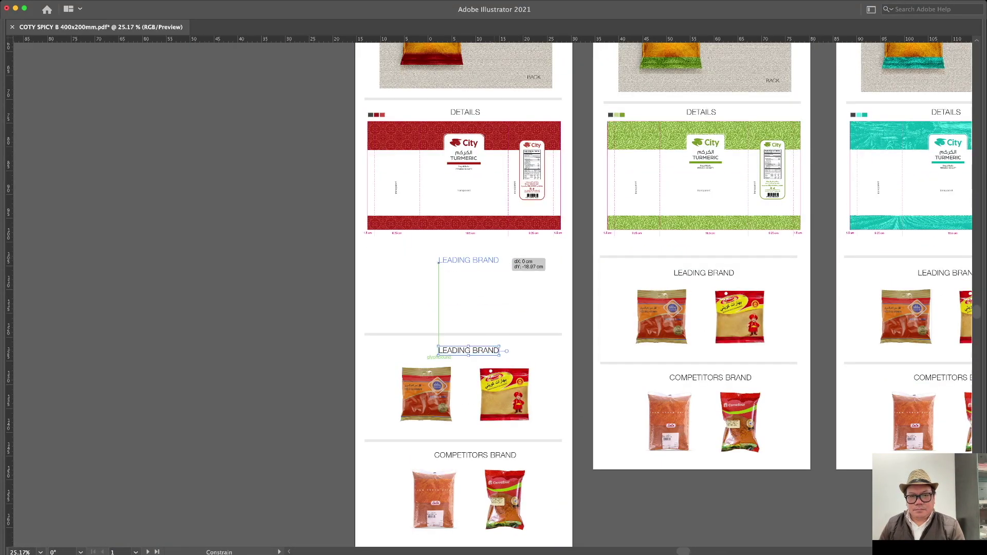
scroll(462, 260, up, 4)
scroll(463, 259, down, 2)
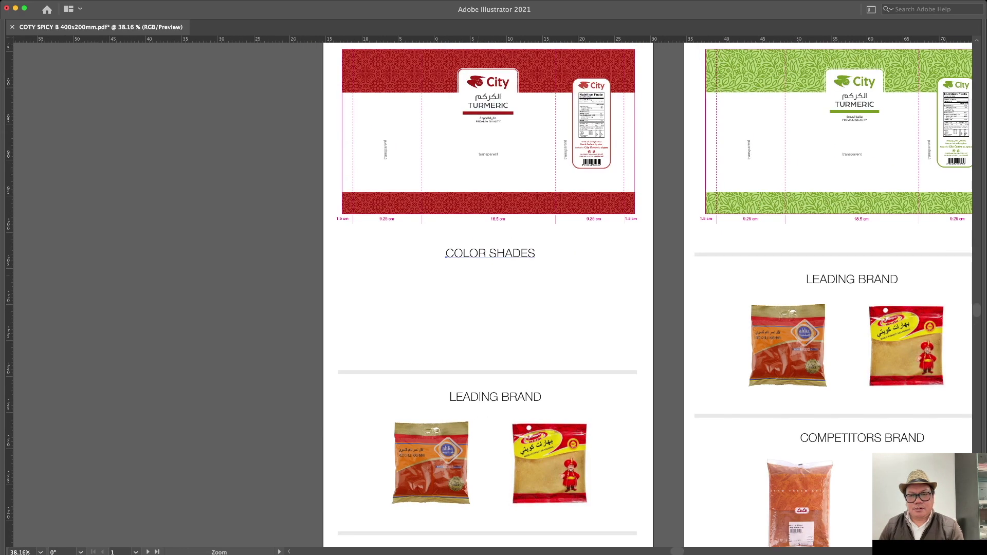
scroll(489, 255, up, 3)
scroll(488, 255, up, 2)
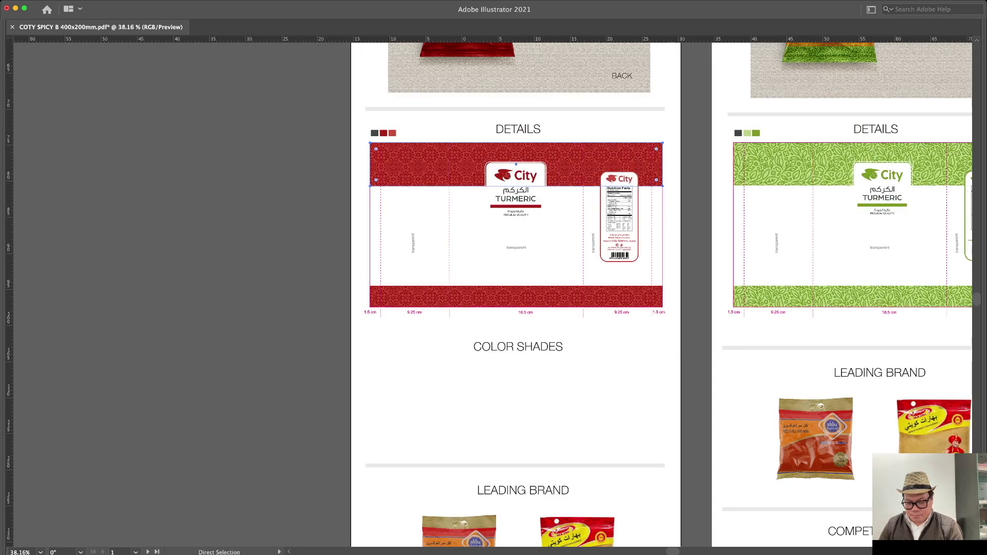
mouse_move(569, 296)
mouse_down()
mouse_move(545, 278)
mouse_move(561, 420)
mouse_up()
scroll(493, 308, down, 3)
scroll(360, 257, up, 4)
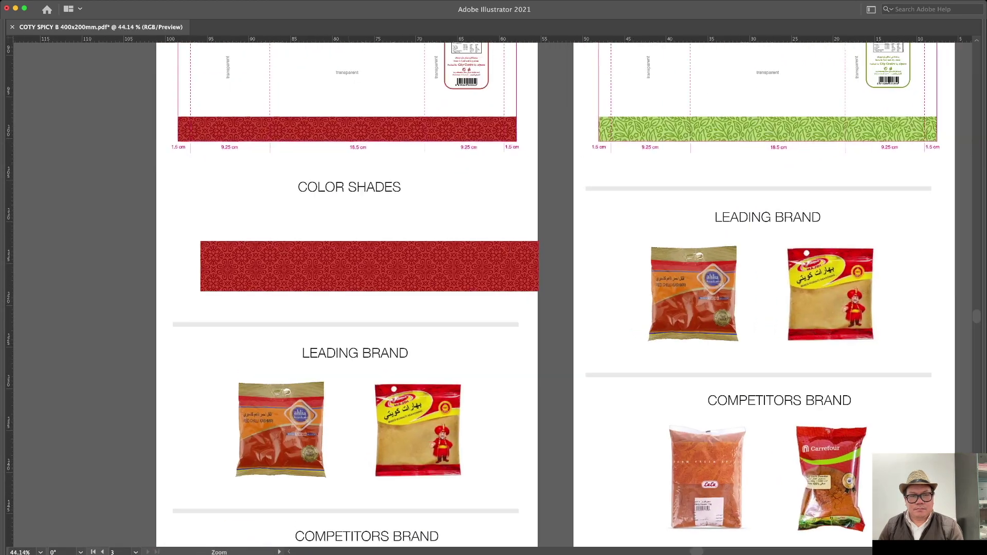
Move the green and cyan chips near COLOR SHADES and clip the red band to a square.
mouse_move(152, 296)
mouse_down()
mouse_move(250, 229)
mouse_move(238, 229)
mouse_up()
scroll(206, 226, down, 2)
scroll(247, 237, up, 4)
scroll(264, 270, down, 4)
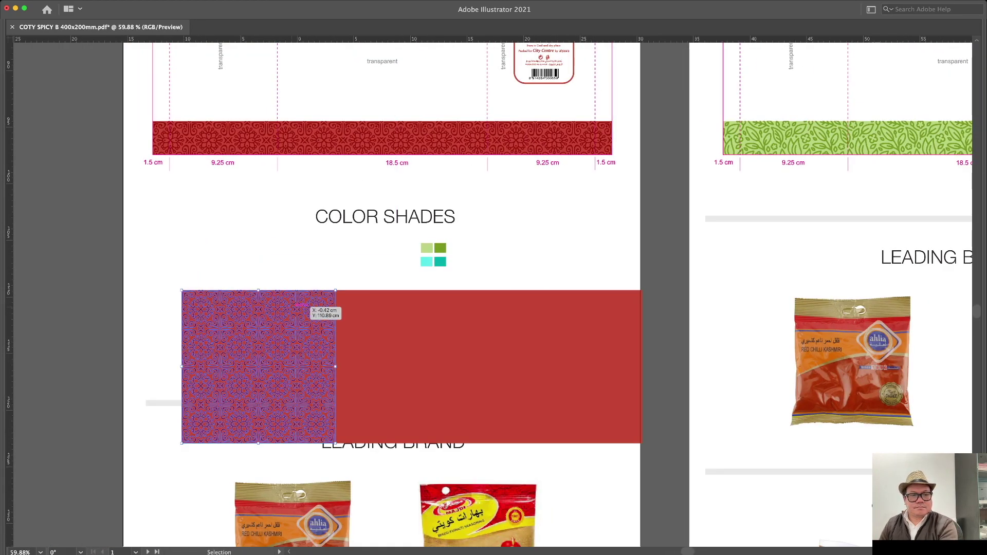
drag(316, 310, 505, 317)
scroll(505, 317, up, 2)
click(475, 287)
scroll(514, 334, down, 3)
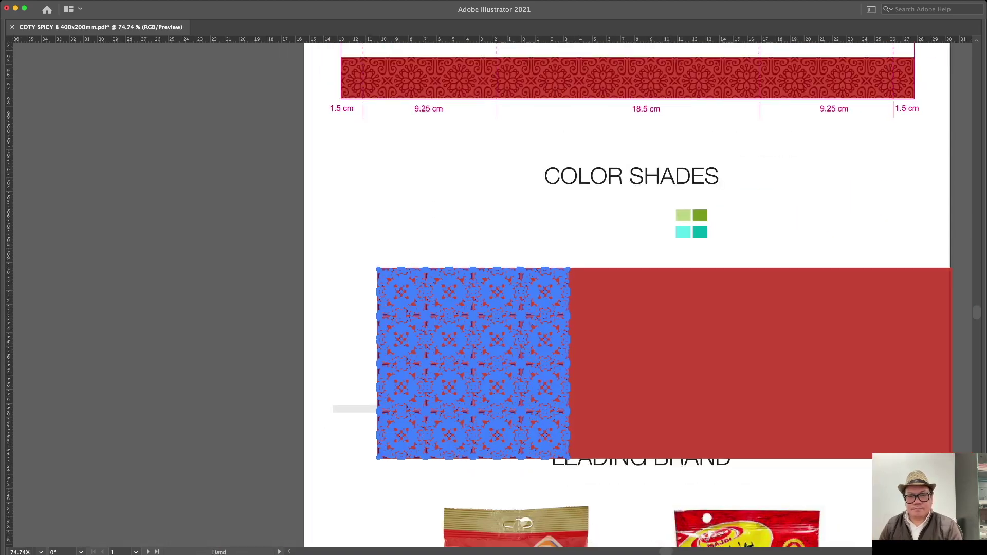
key(m)
key(ctrl+7)
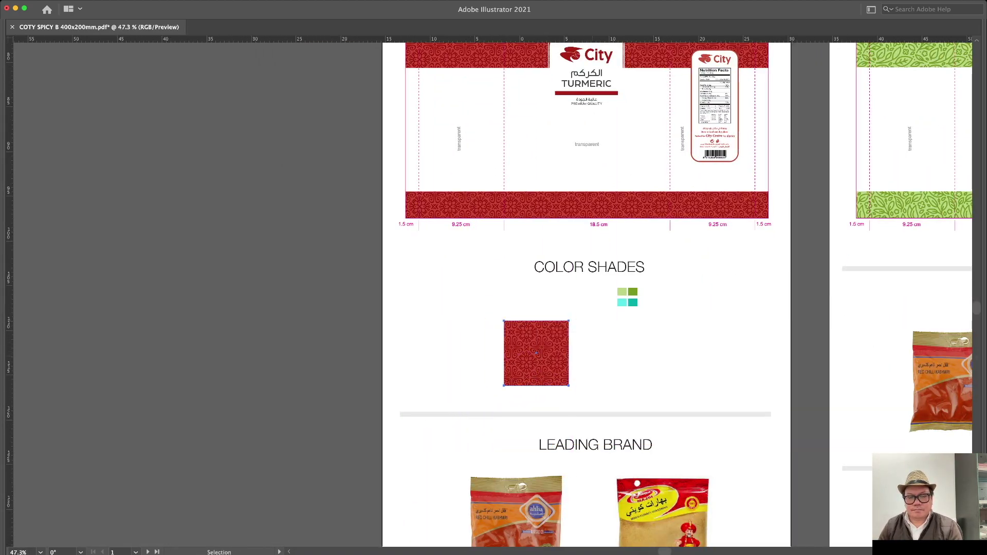
scroll(710, 374, up, 2)
Duplicate the red pattern swatch, recolour the copy green, and align it beside the red one.
drag(373, 340, 536, 339)
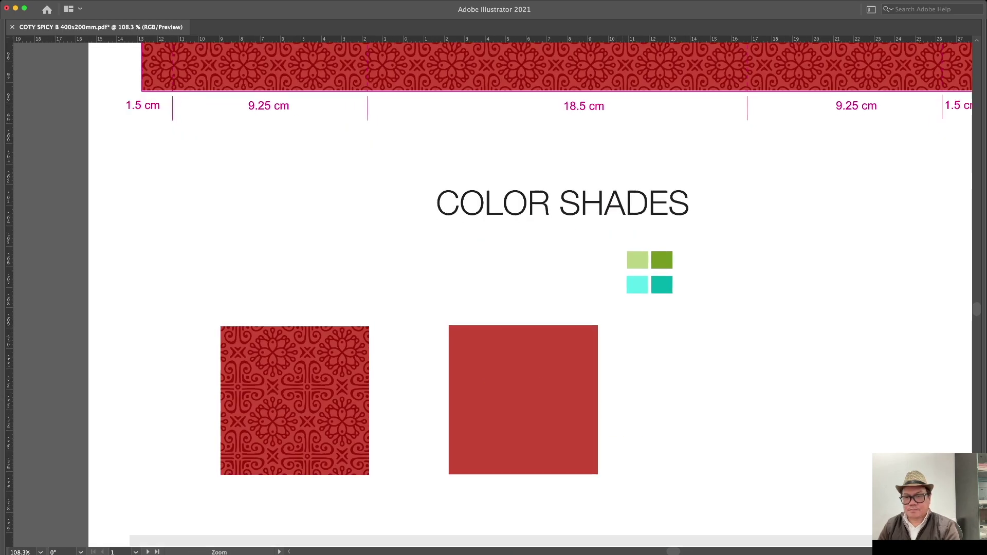
click(566, 238)
scroll(365, 333, up, 3)
drag(311, 364, 678, 321)
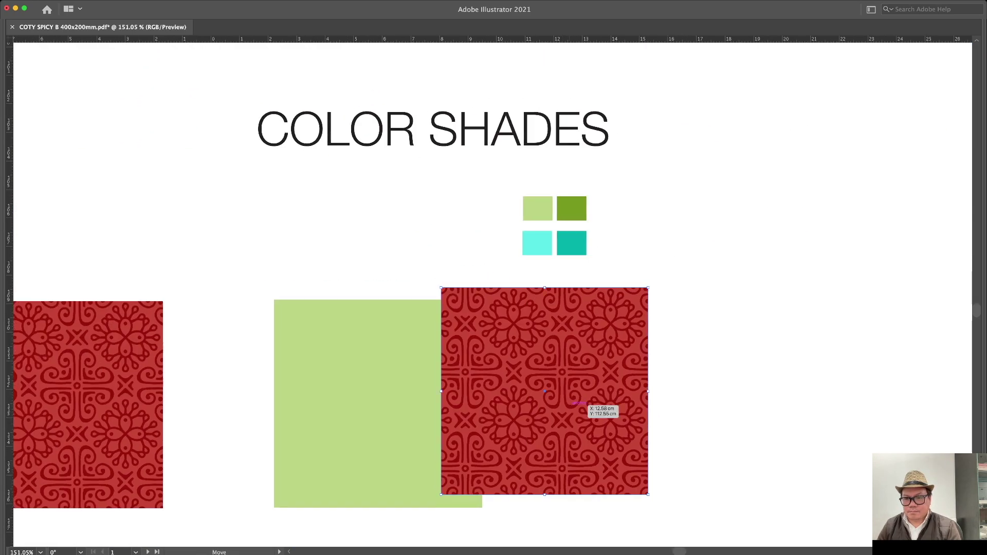
double_click(678, 321)
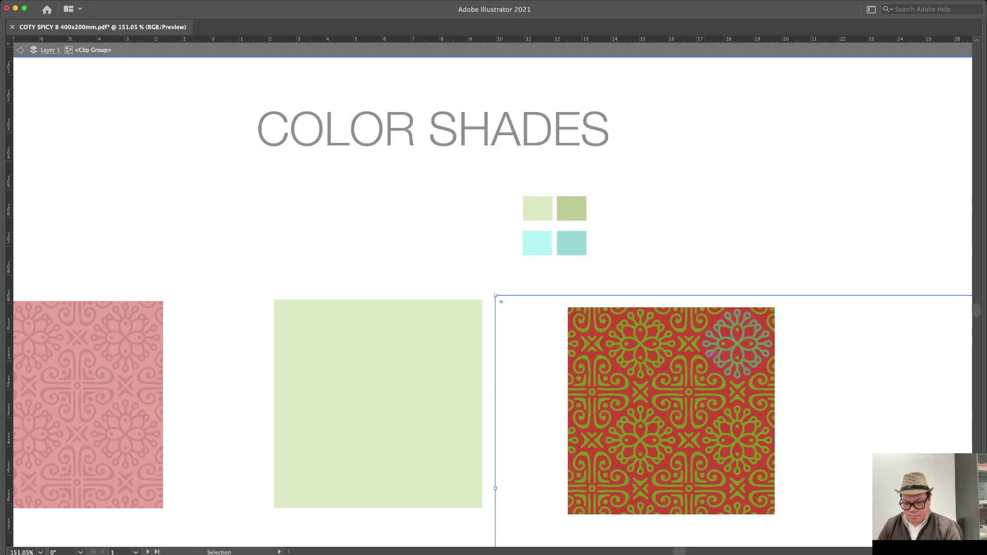
click(538, 208)
scroll(583, 371, down, 2)
drag(583, 371, 370, 371)
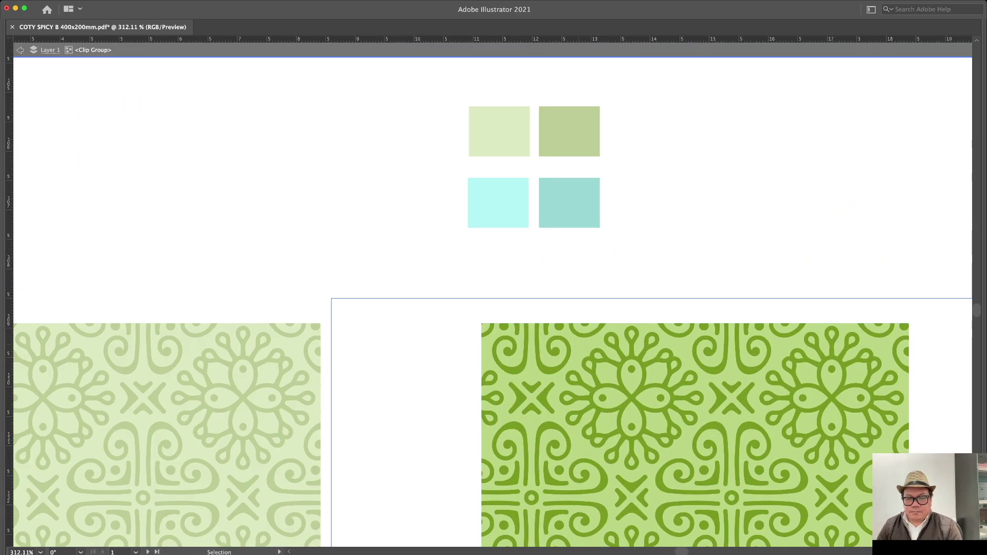
Apply the teal/light cyan shade to the third swatch with the Eyedropper.
key(i)
click(569, 203)
click(498, 203)
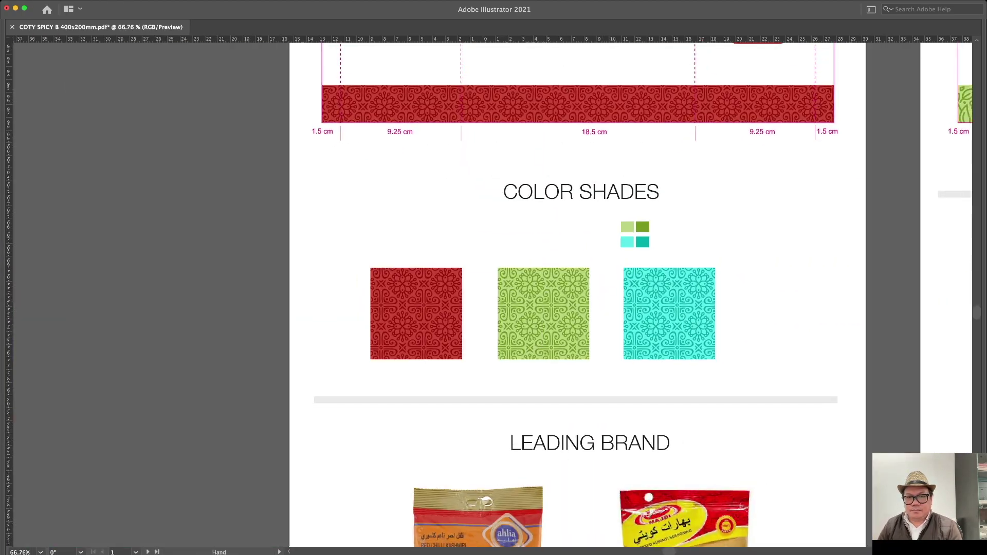
scroll(697, 366, down, 1)
Position the COLOR SHADES heading on the next sheet.
scroll(689, 355, down, 4)
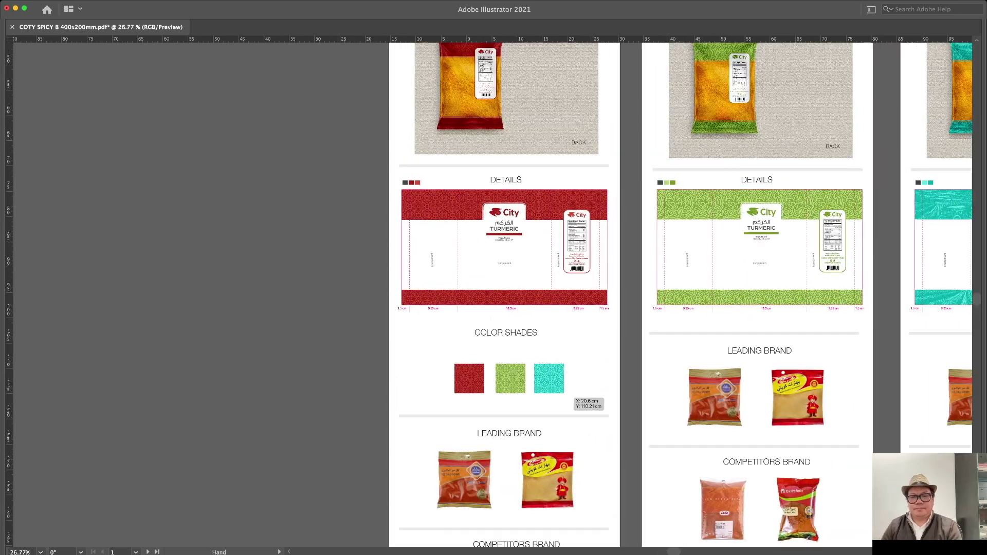
click(680, 337)
drag(503, 336, 414, 238)
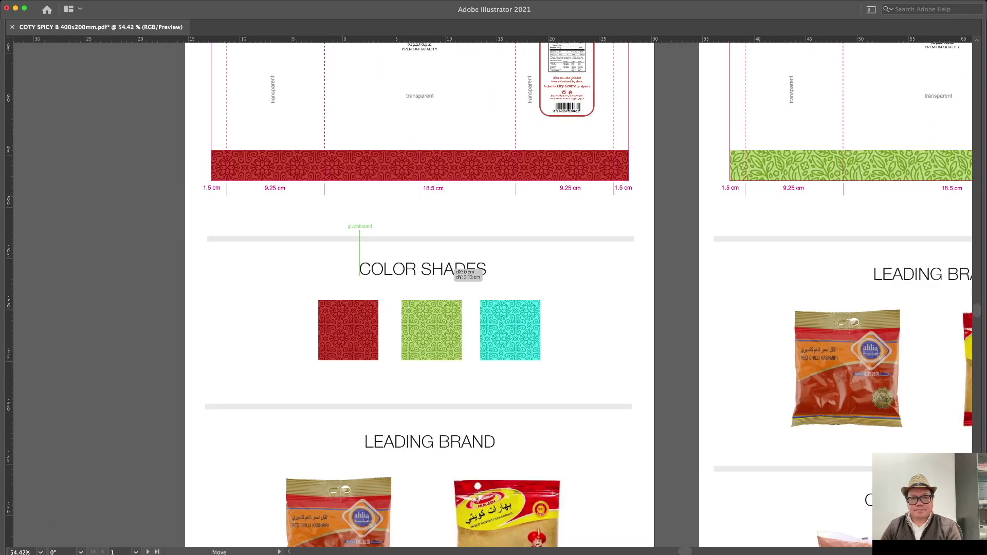
scroll(425, 340, down, 3)
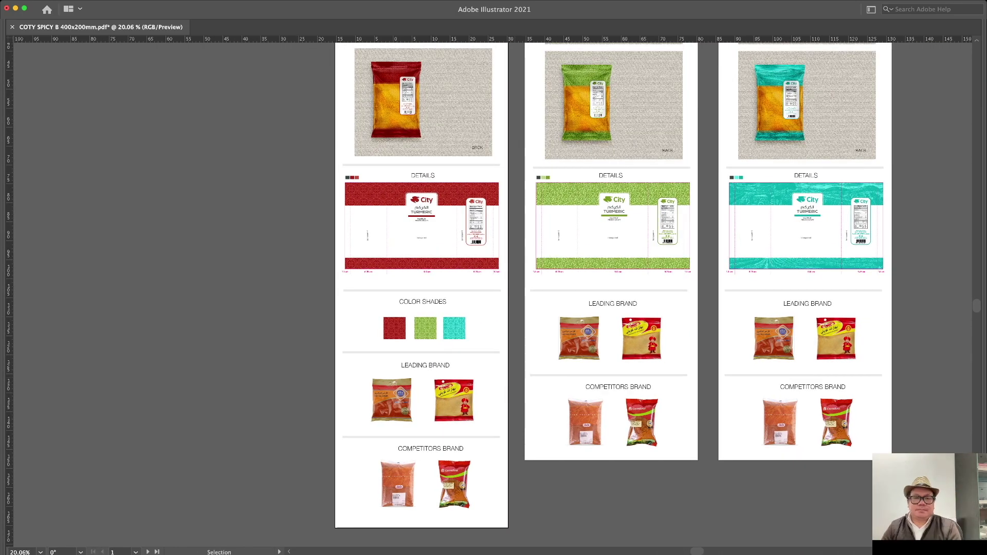
Extend the Option B and C artboards, move their brand sections down, and fit all artboards.
key(shift+o)
drag(610, 429, 611, 497)
click(772, 430)
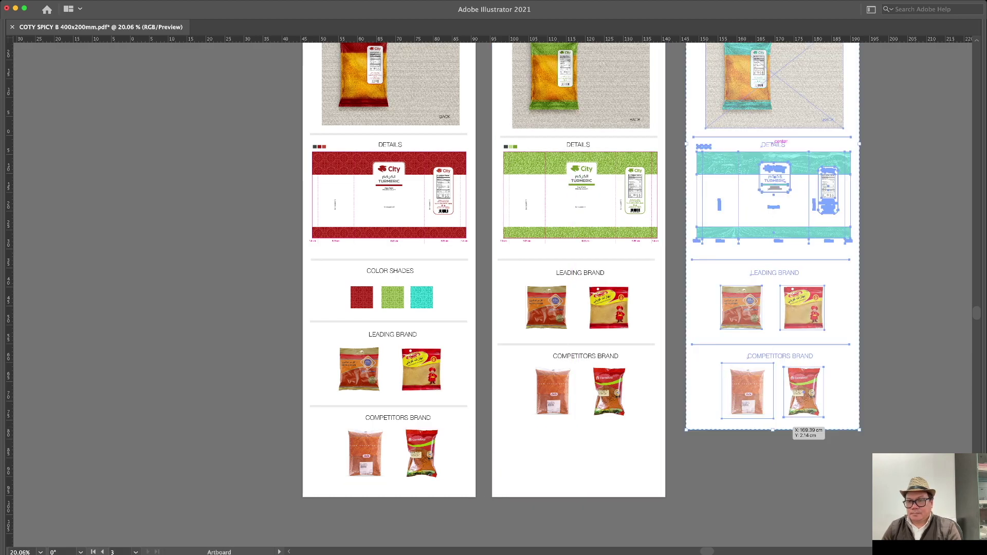
drag(773, 430, 772, 496)
key(Escape)
drag(632, 267, 632, 329)
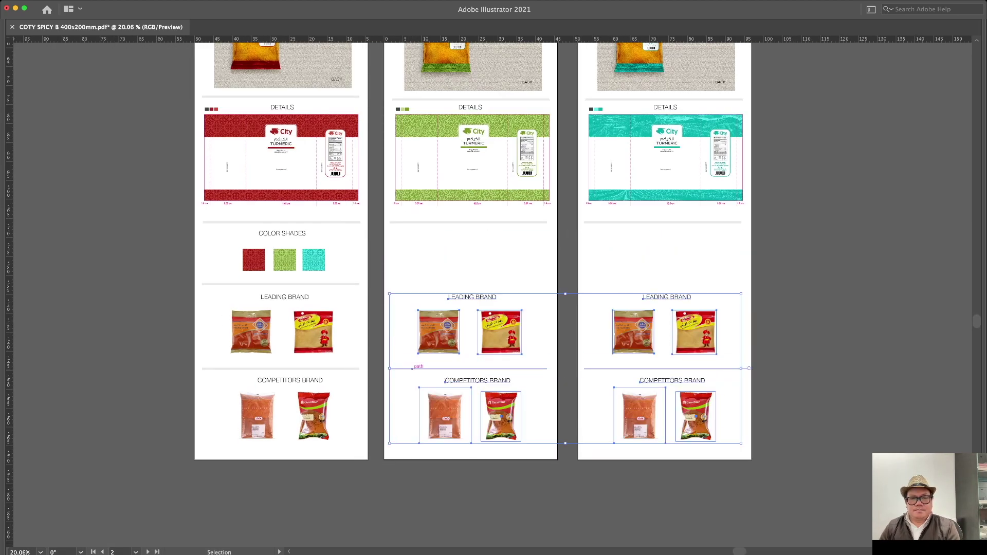
alt+scroll(269, 276, up, 2)
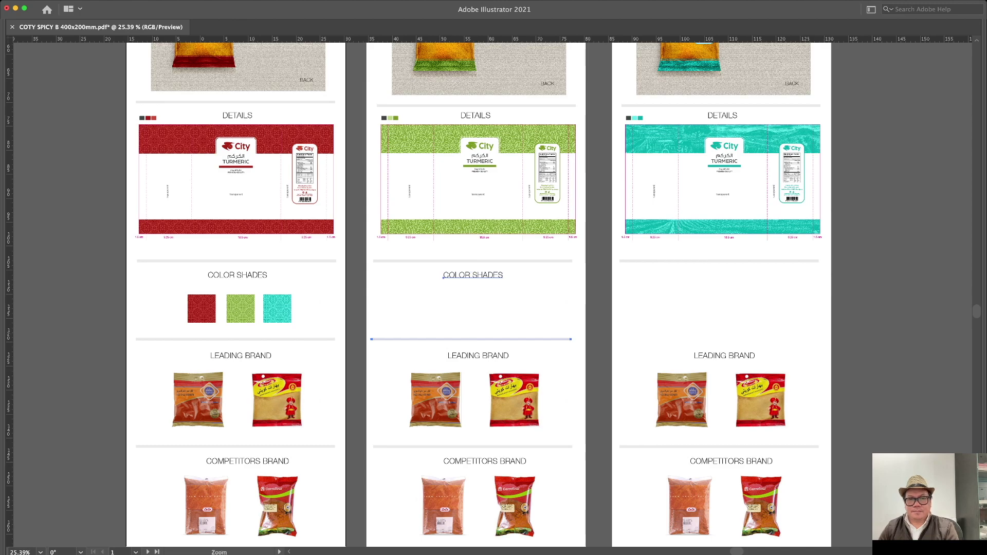
alt+scroll(771, 361, up, 3)
key(super+alt+0)
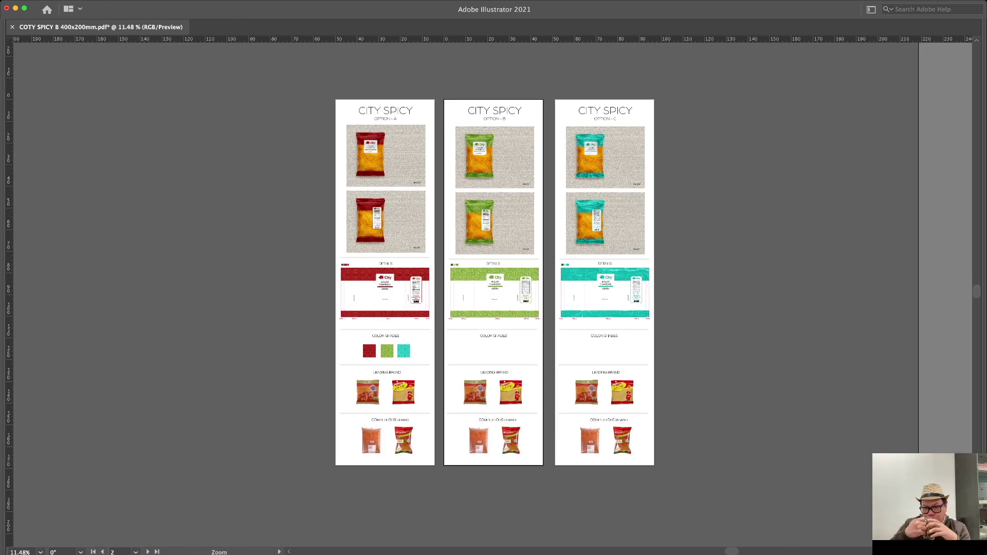
Place a copy of the green pattern band under COLOR SHADES and trim it to a square.
alt+scroll(514, 436, up, 3)
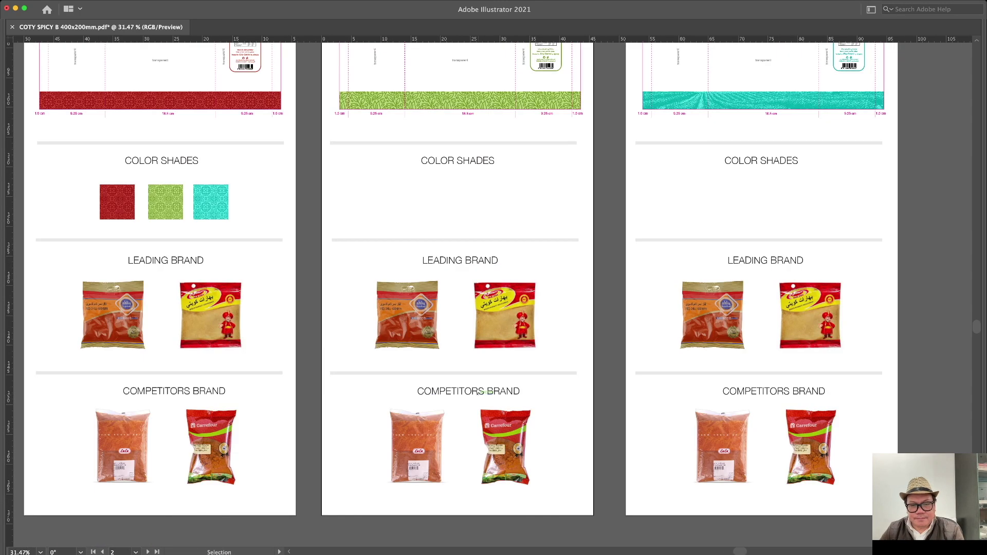
scroll(493, 293, up, 5)
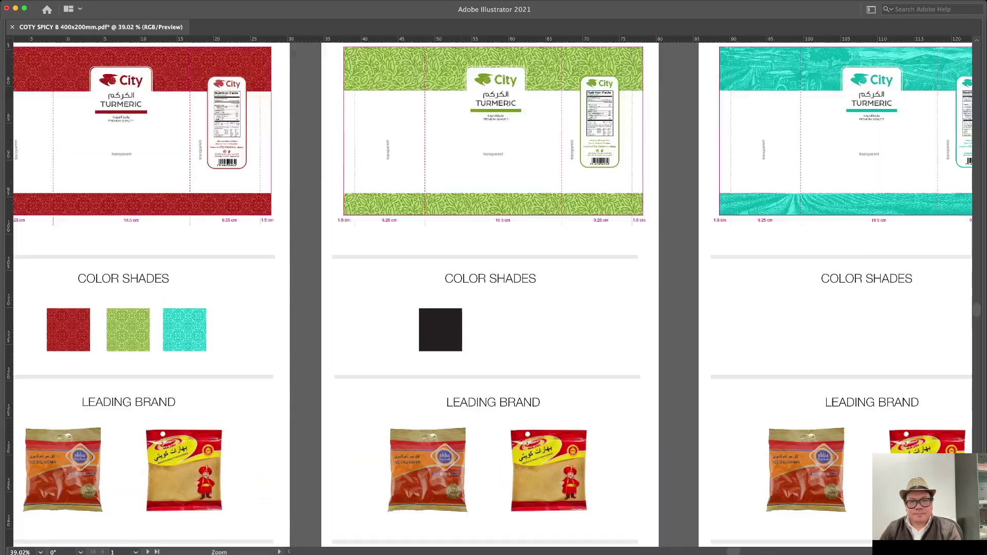
drag(496, 204, 585, 389)
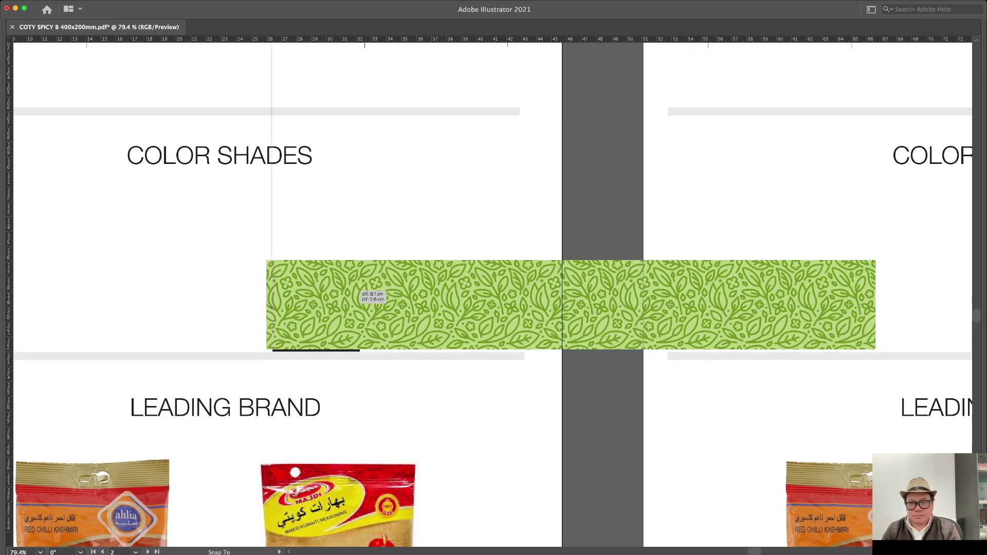
double_click(609, 316)
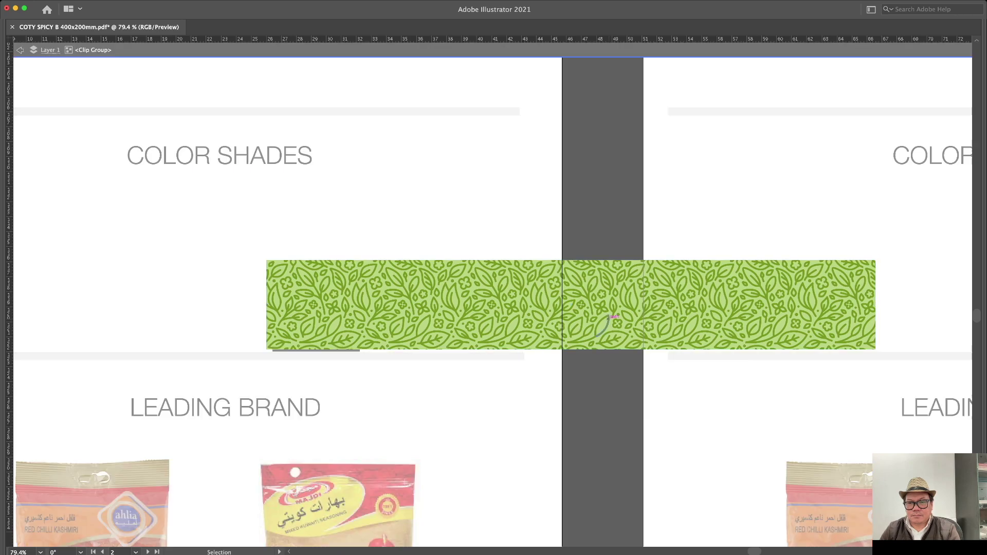
key(Escape)
scroll(462, 303, right, 3)
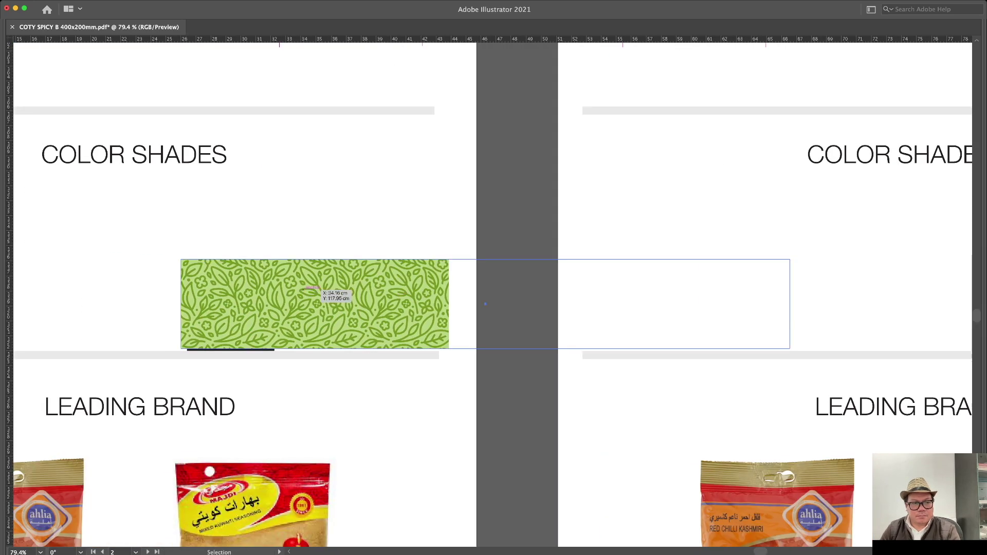
drag(789, 304, 277, 304)
Duplicate the green swatch beside the first and isolate the copy for editing.
scroll(462, 304, up, 3)
key(super+minus)
key(super+minus)
key(super+minus)
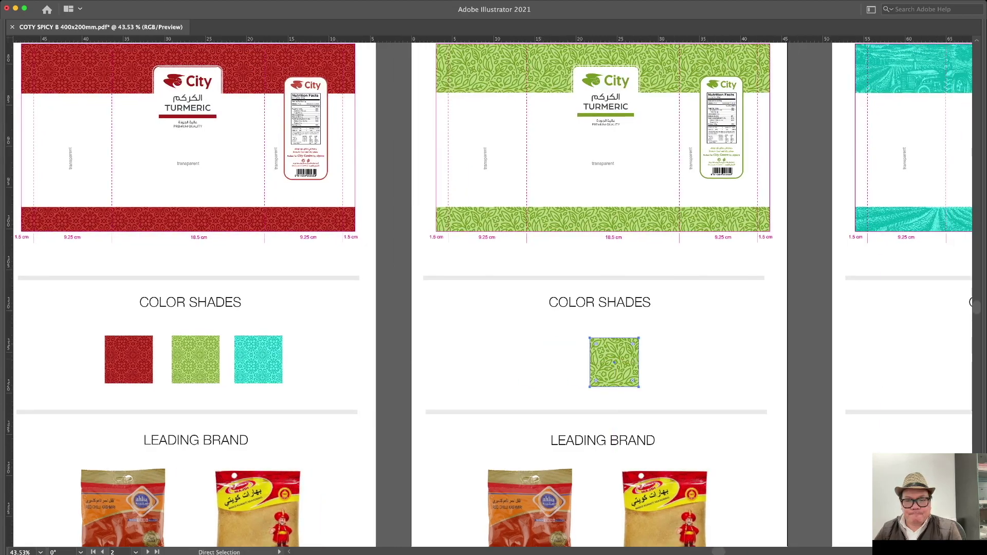
drag(619, 359, 694, 363)
scroll(740, 509, up, 2)
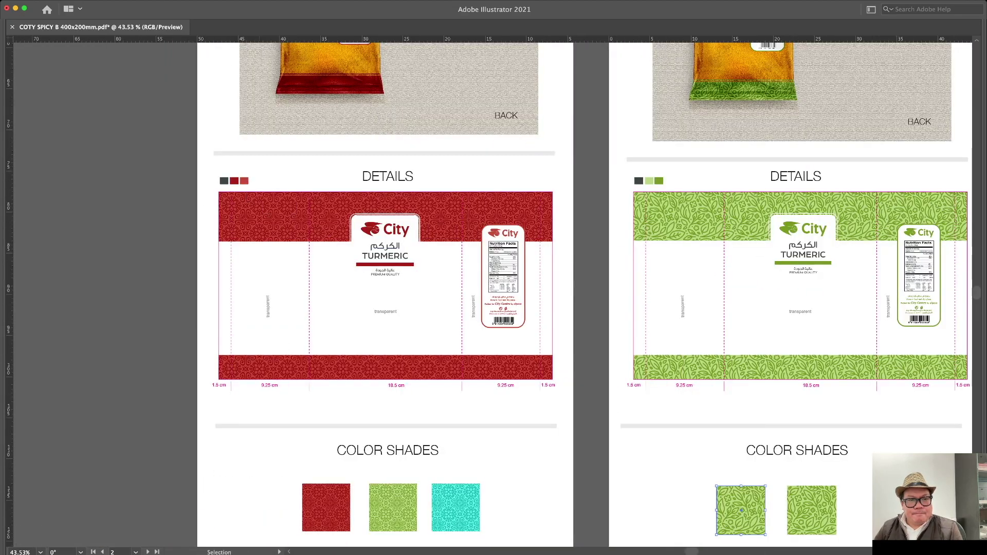
scroll(742, 511, up, 5)
double_click(462, 355)
key(a)
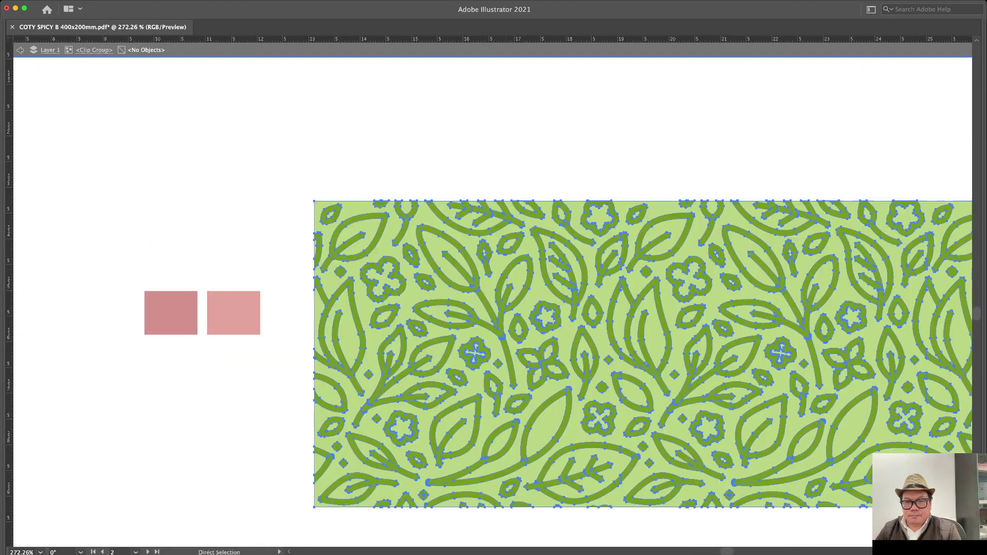
scroll(704, 270, down, 3)
Resize the landscape swatch's clipping rectangle to reveal the lighter shade in Option C's Color Shades row.
drag(910, 309, 600, 293)
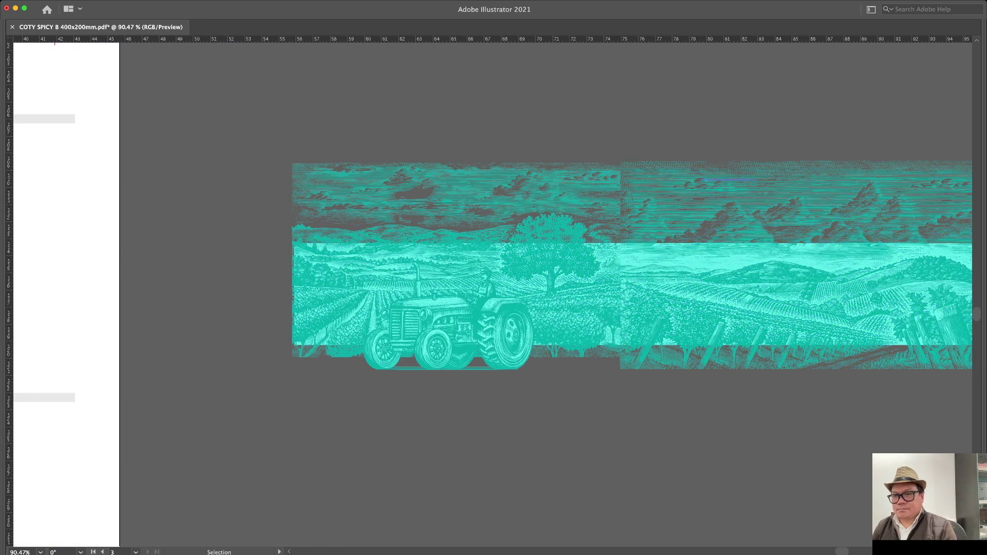
scroll(455, 230, up, 3)
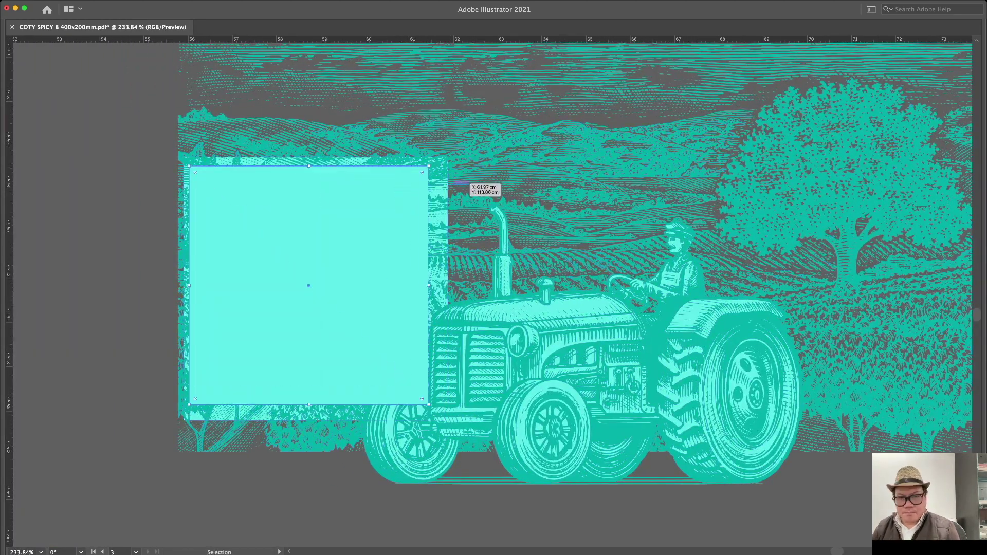
scroll(539, 227, up, 3)
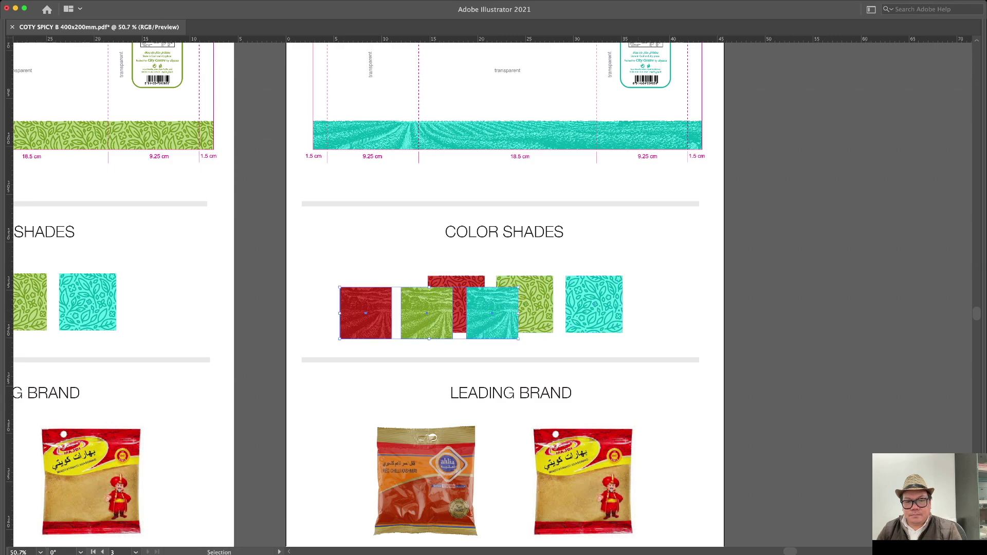
Drop the three landscape swatches over Option C's leaf swatches.
drag(593, 309, 594, 309)
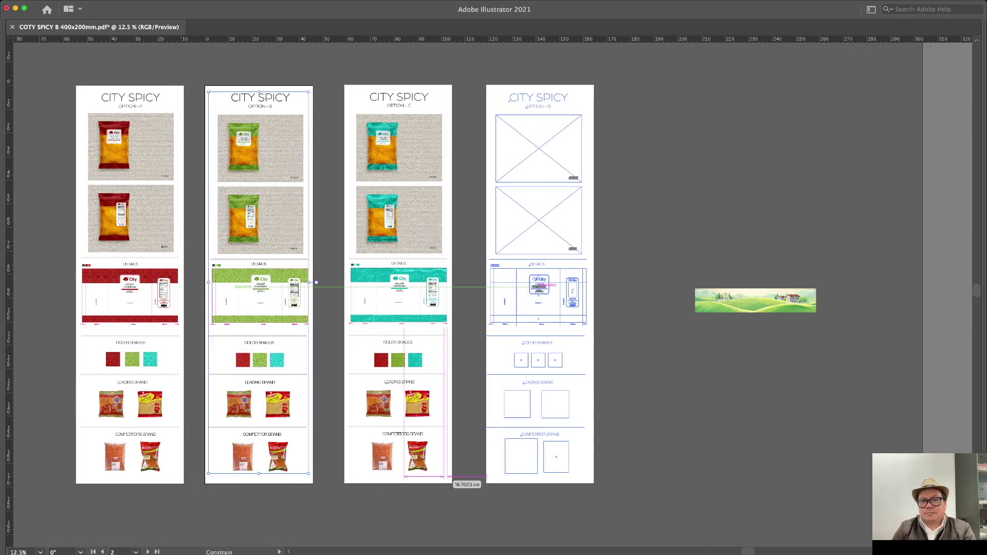
Restore the panels and review the orange-accented back label's barcode and storage text group.
key(Tab)
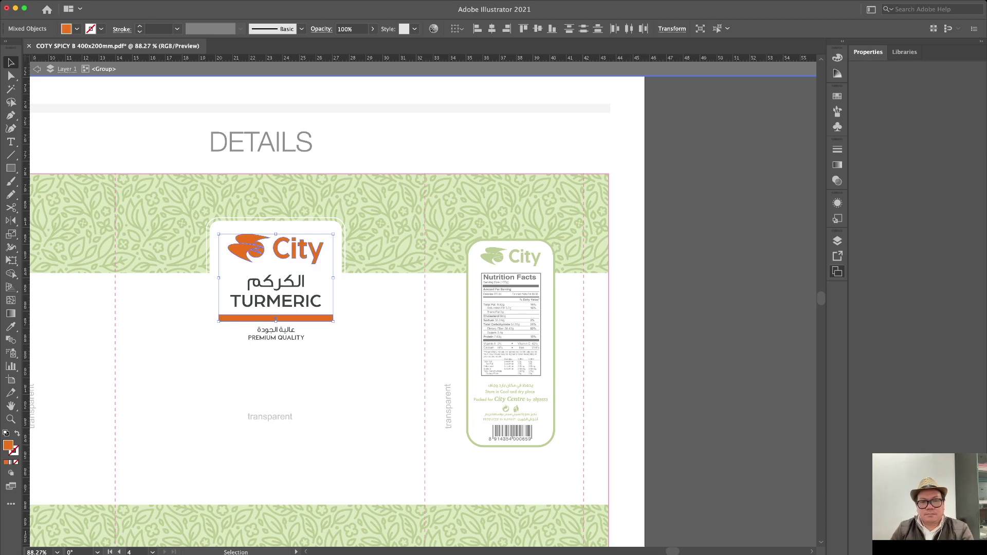
scroll(540, 399, up, 2)
click(465, 411)
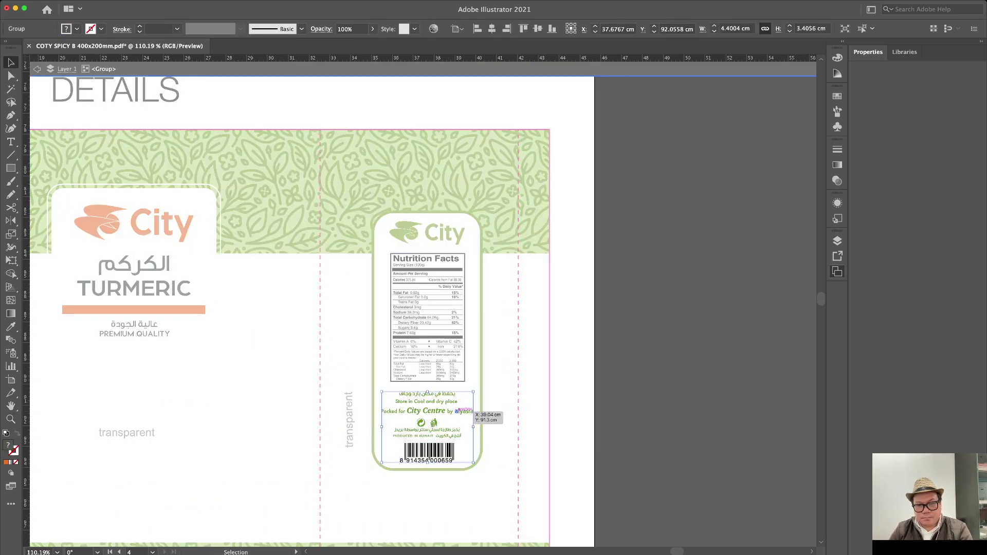
key(Escape)
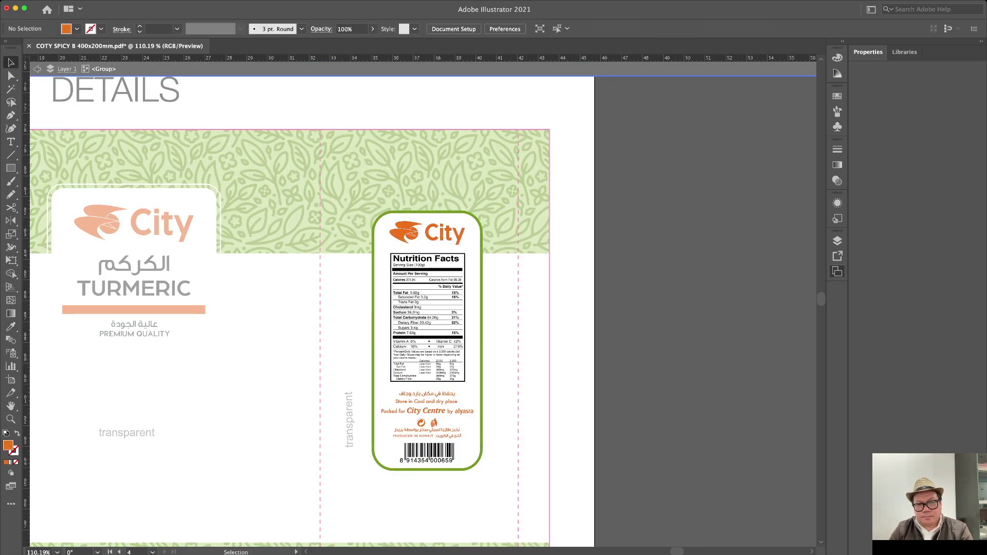
key(z)
scroll(500, 325, down, 5)
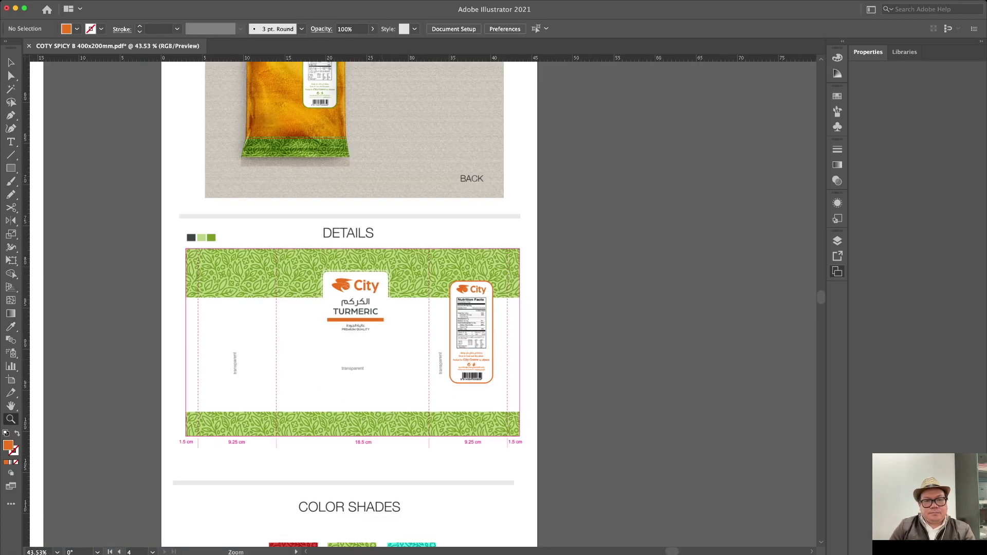
scroll(350, 303, up, 3)
Paste the orange City front label onto the Photoshop pack mockup.
key(super+Tab)
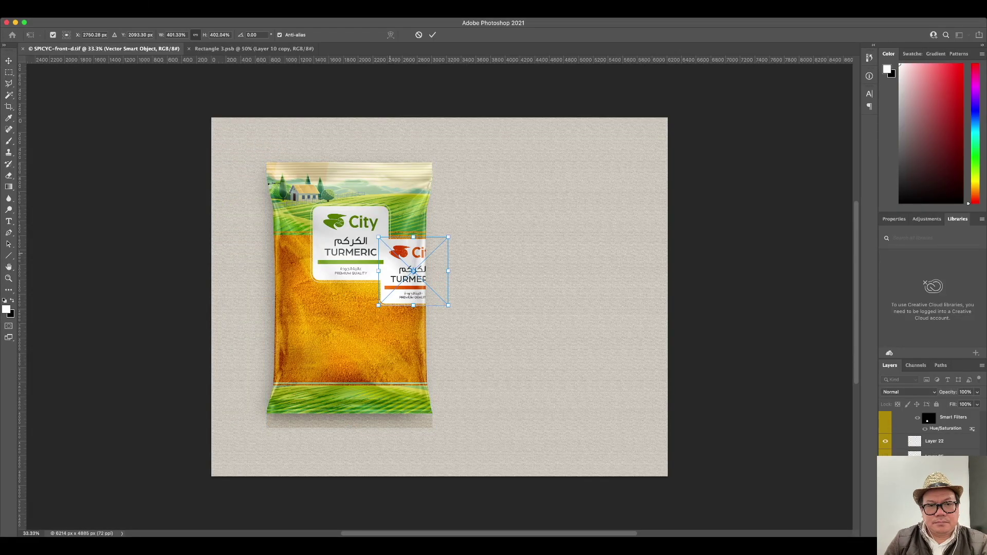
key(ctrl+v)
scroll(391, 270, up, 5)
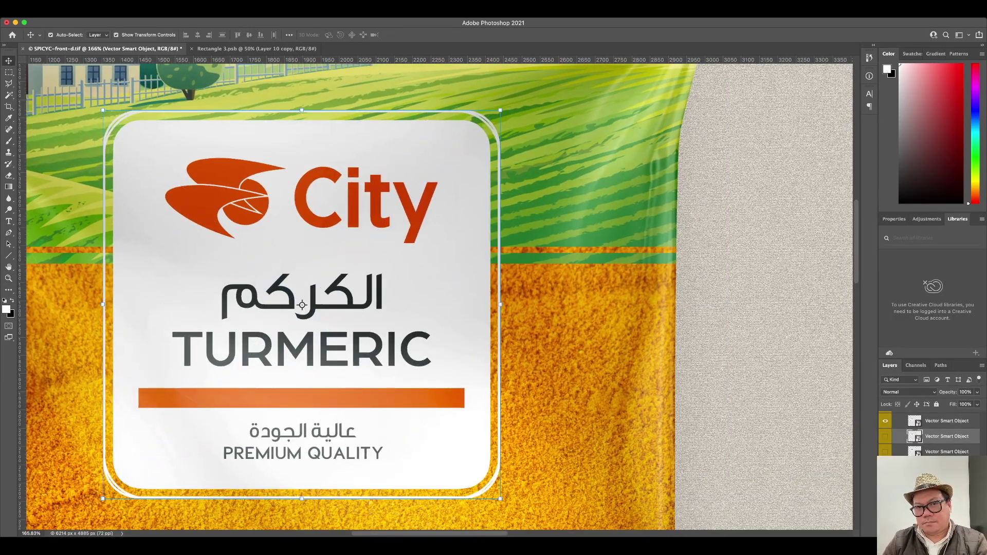
key(z)
scroll(512, 363, down, 5)
Check the updated pack mockups on the Option D sheet in Illustrator.
key(super+Tab)
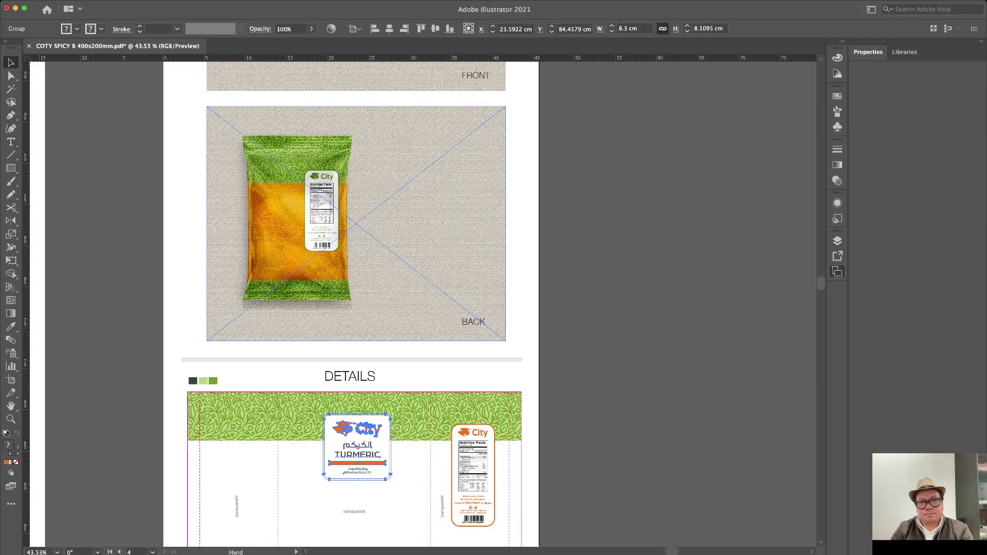
scroll(360, 303, up, 5)
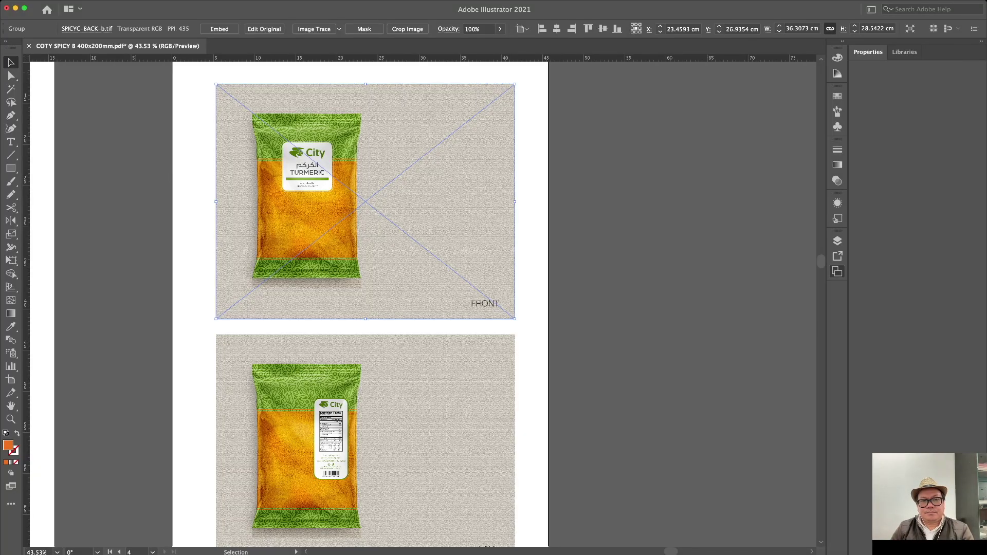
click(609, 299)
alt+scroll(608, 299, down, 6)
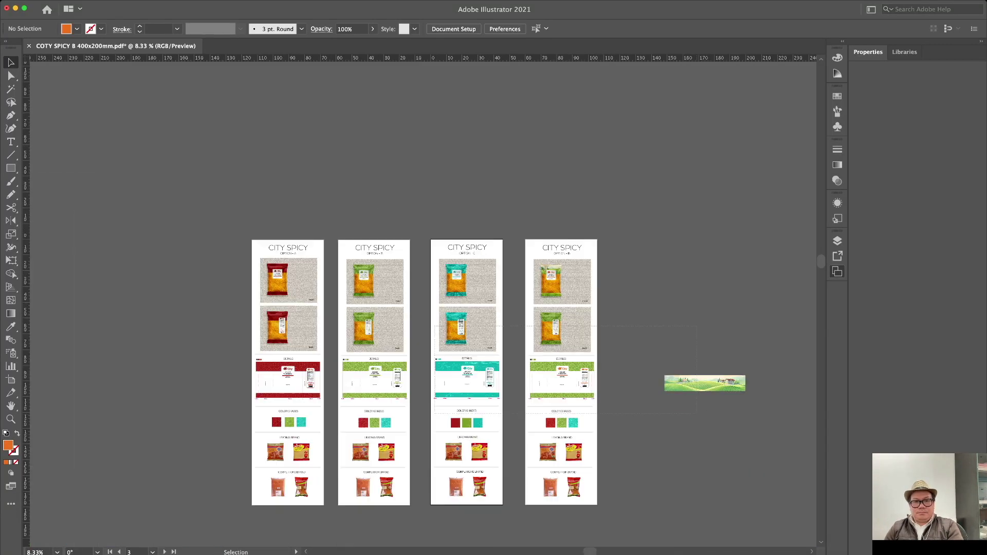
scroll(394, 356, right, 5)
alt+scroll(511, 364, up, 5)
scroll(512, 364, down, 2)
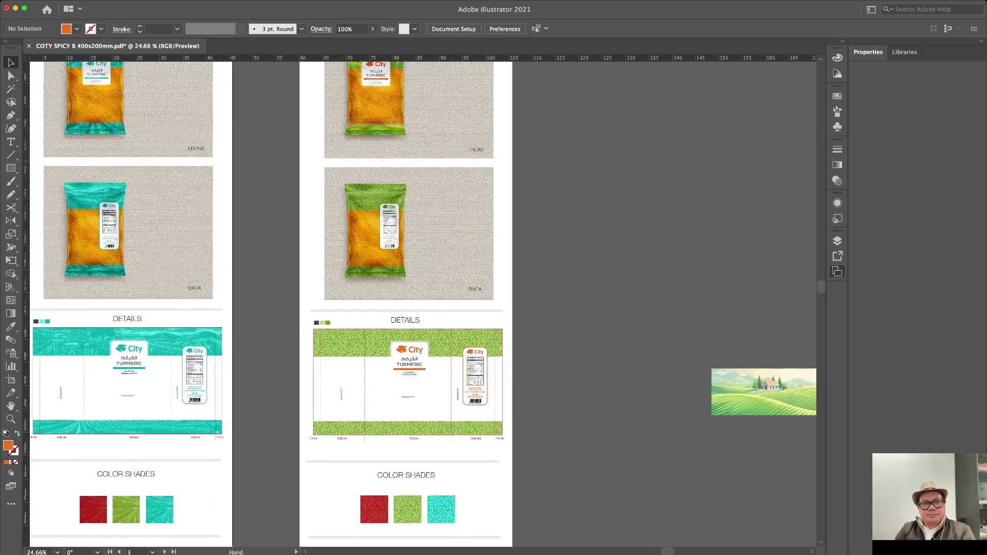
scroll(512, 363, up, 2)
In Photoshop, select the pack highlights layer with the Move tool.
key(super+Tab)
key(v)
click(360, 276)
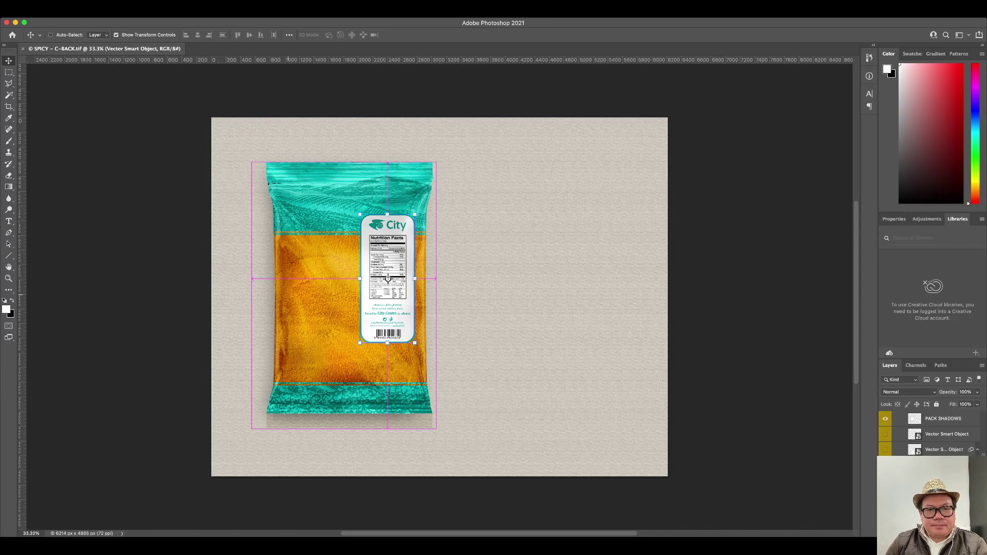
Place the green landscape in the band file, clipped and scaled to fill the top band.
scroll(388, 279, up, 2)
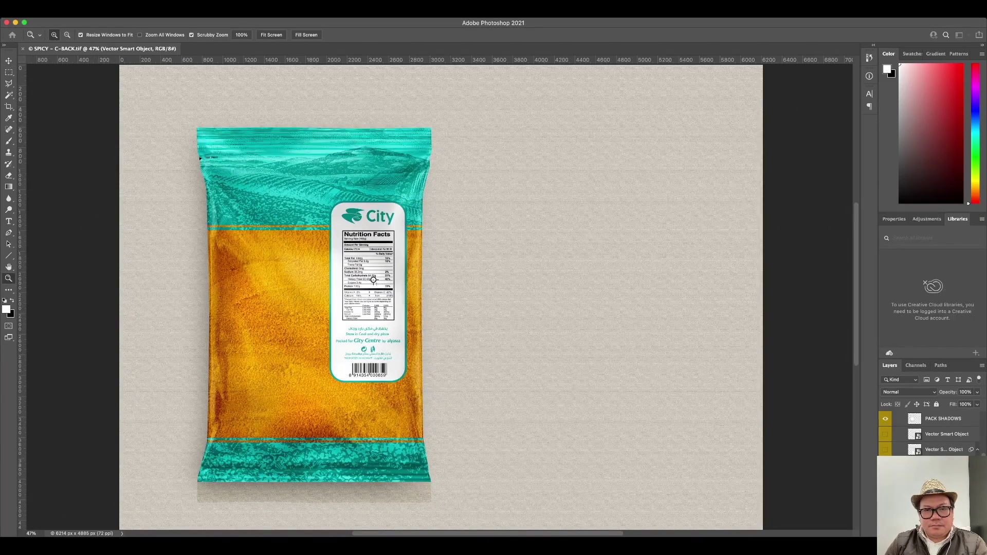
key(z)
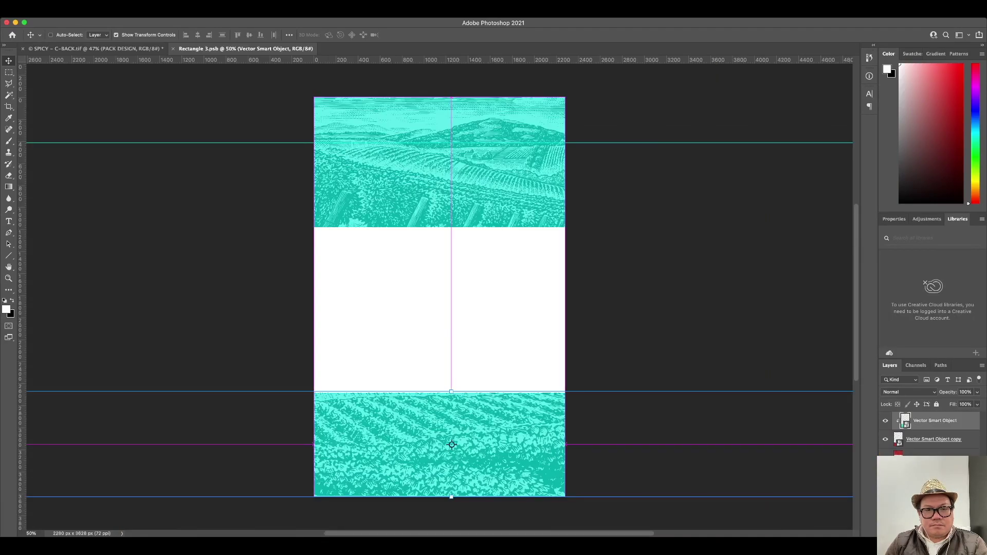
key(ctrl+v)
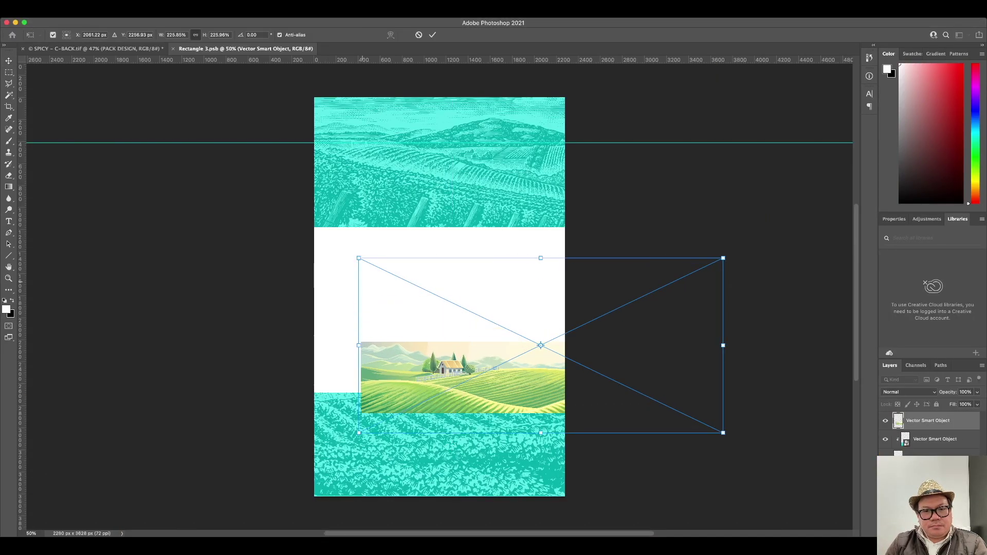
drag(425, 342, 535, 176)
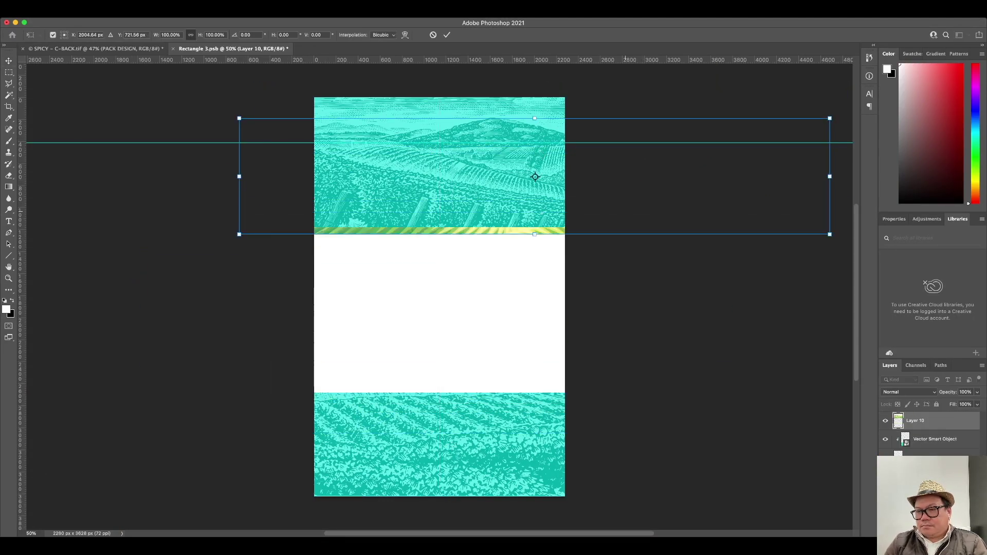
key(ctrl+alt+g)
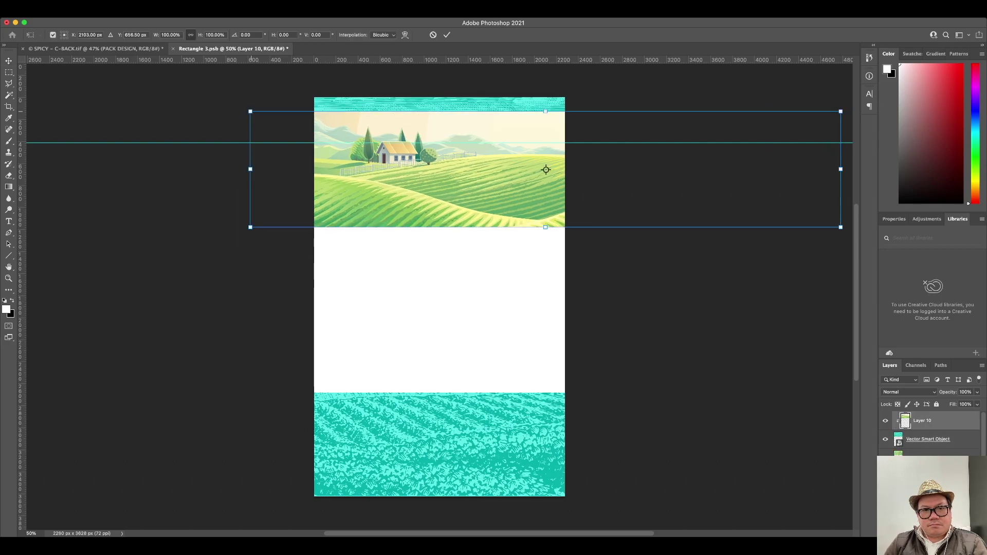
drag(240, 118, 192, 92)
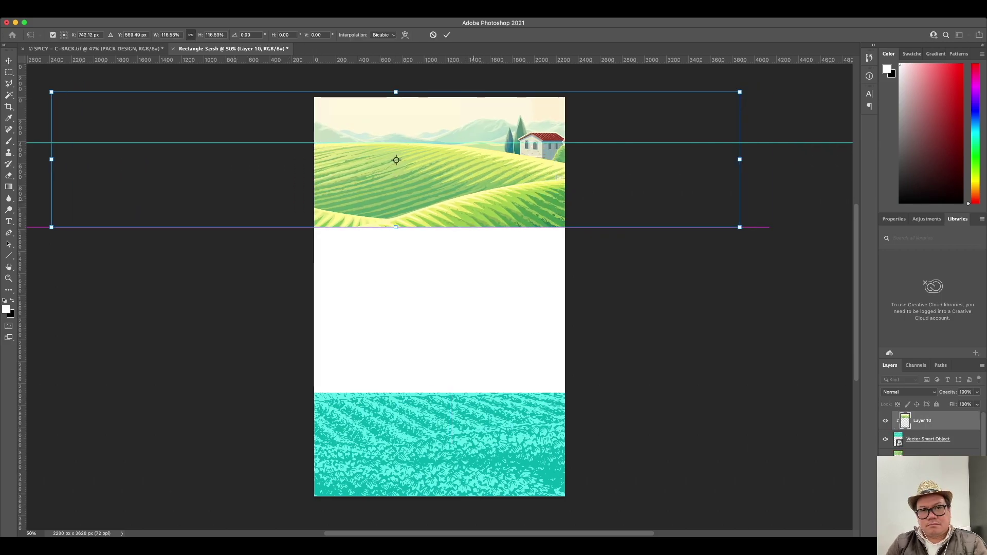
key(Return)
Duplicate the landscape into the bottom band, clipped and enlarged to about 128%.
key(ctrl+j)
drag(413, 158, 433, 428)
scroll(439, 297, up, 2)
scroll(433, 476, down, 3)
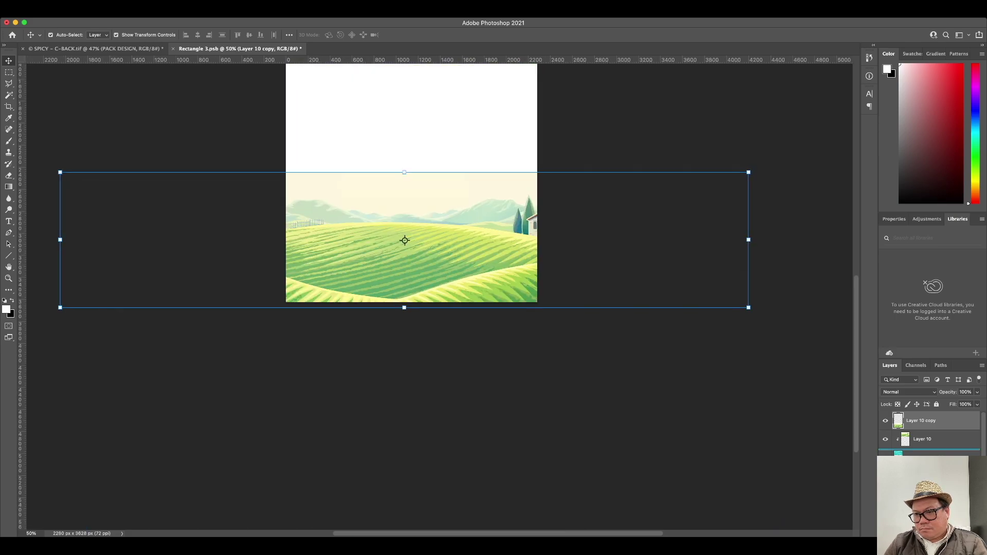
key(ctrl+alt+g)
key(ctrl+t)
mouse_move(483, 238)
mouse_down()
mouse_move(479, 225)
mouse_move(552, 241)
mouse_up()
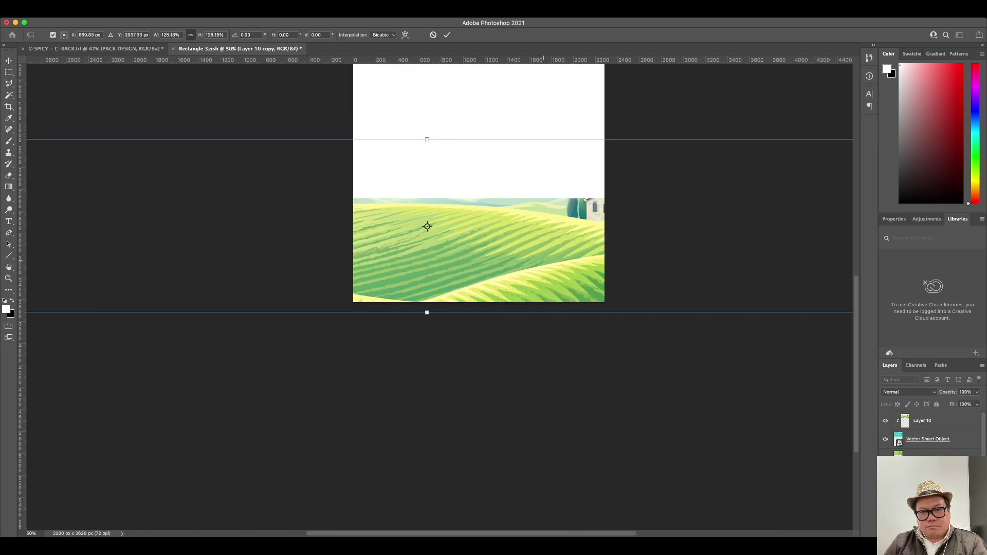
key(Return)
Save the band file and the updated pack mockup as SPICY d-BACK.tif.
key(ctrl+s)
scroll(440, 297, up, 3)
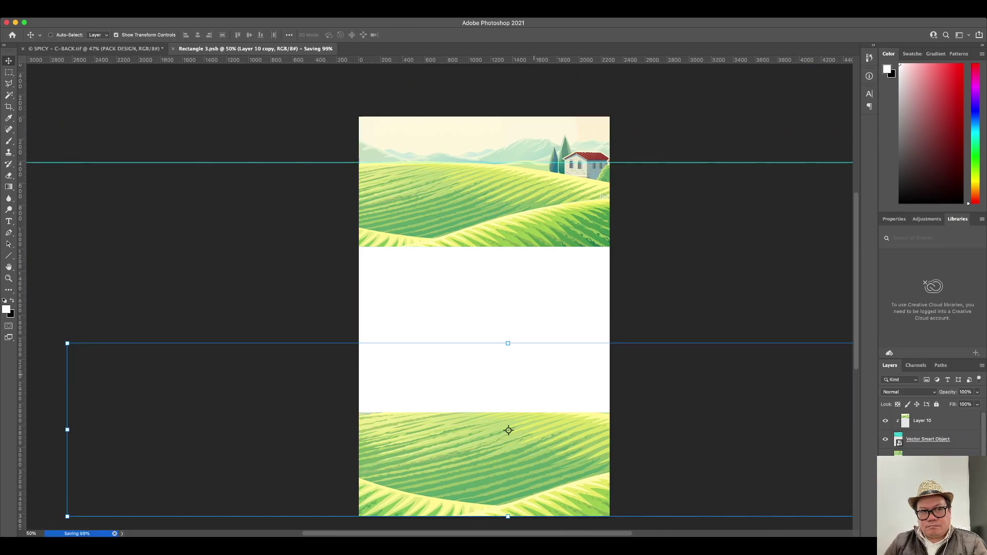
key(ctrl+Tab)
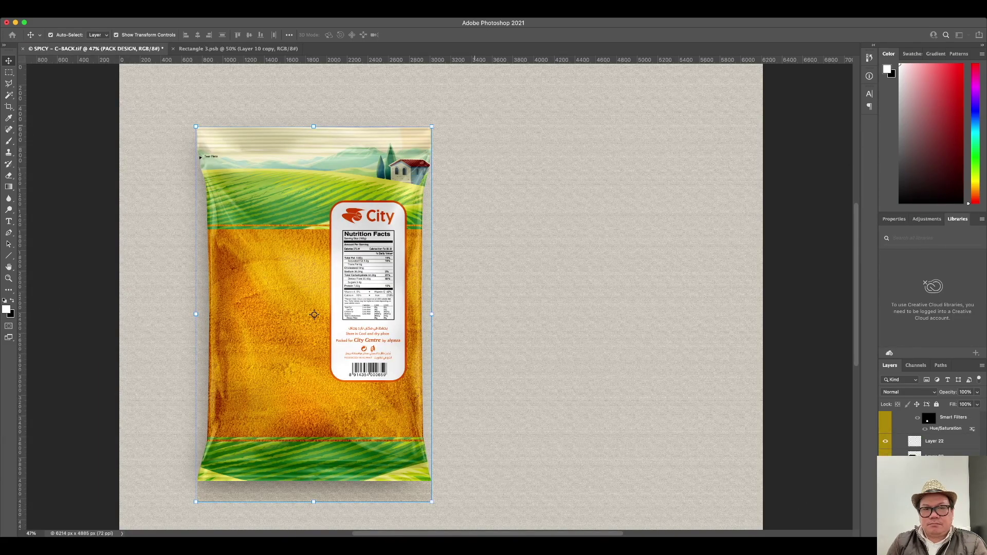
key(ctrl+s)
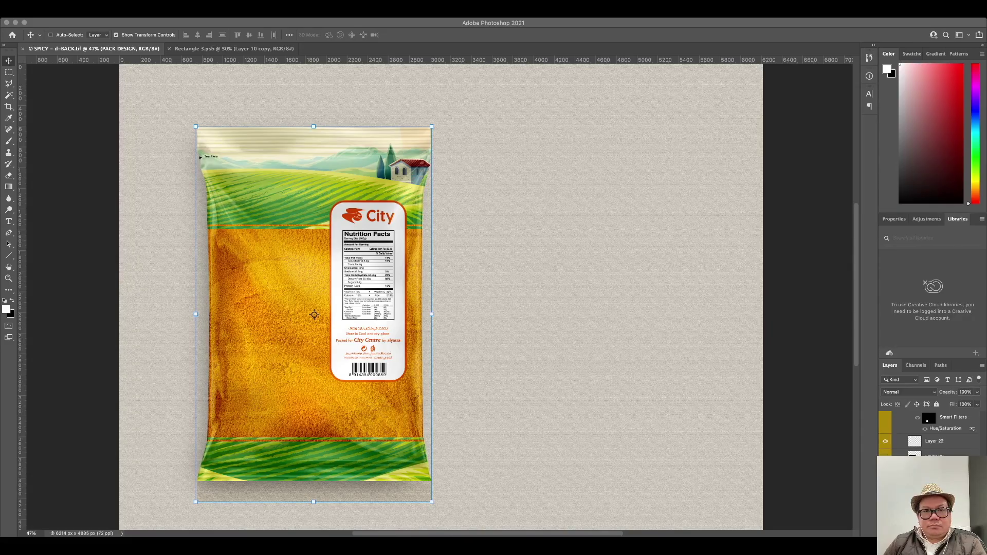
Delete the turmeric name text from the green pack's details label.
key(super+Tab)
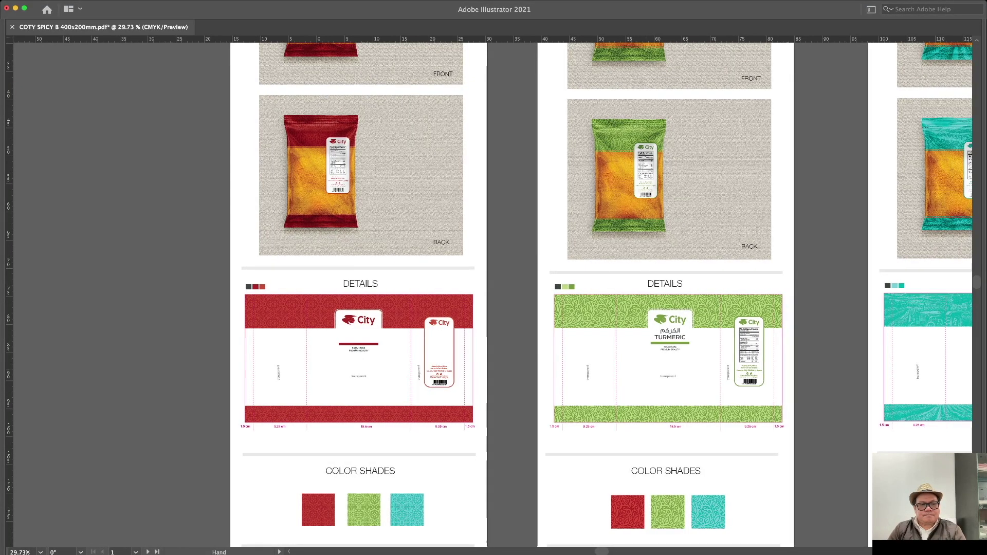
drag(400, 519, 155, 521)
click(491, 345)
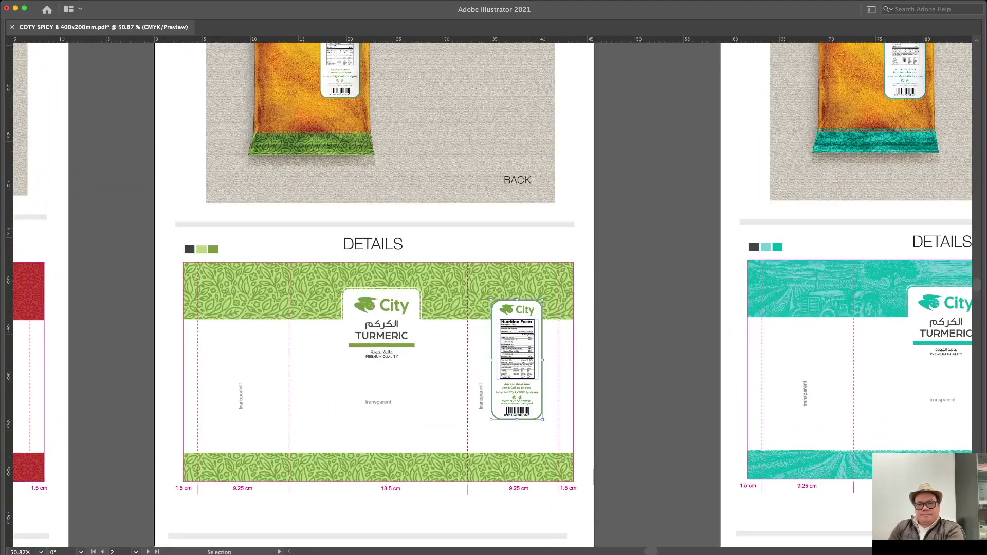
double_click(490, 345)
key(Escape)
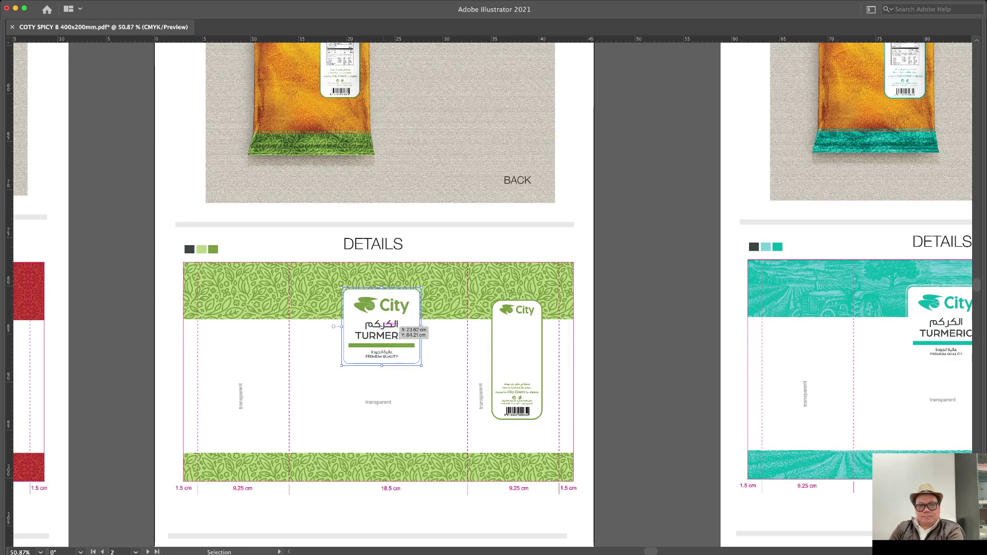
key(Delete)
scroll(493, 309, down, 4)
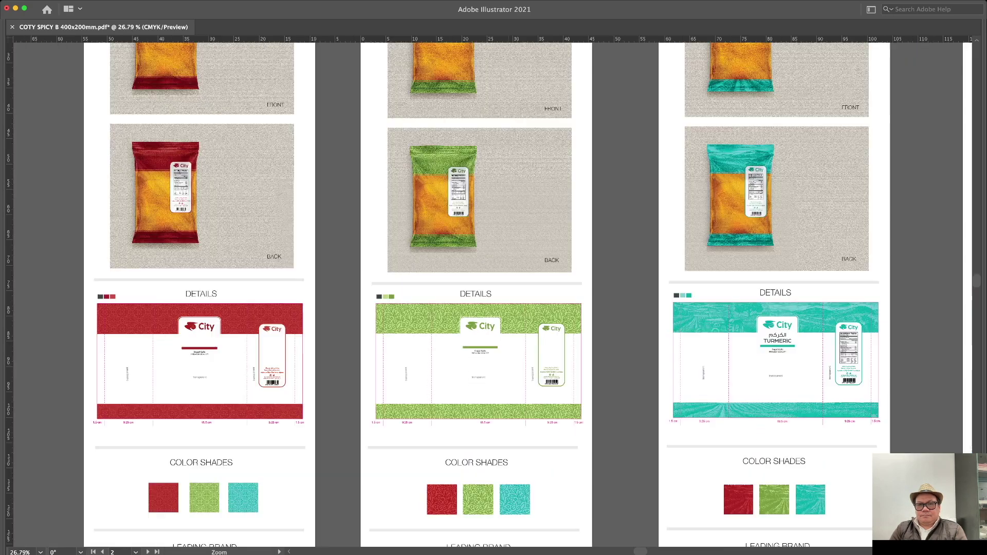
scroll(493, 293, right, 10)
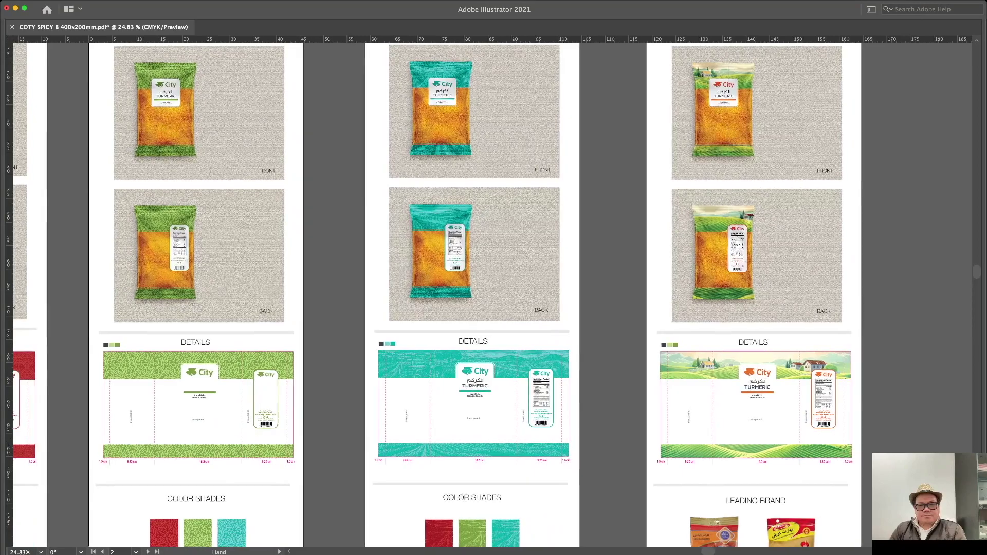
scroll(476, 393, up, 5)
Delete the Arabic and TURMERIC product name from the teal label.
double_click(767, 417)
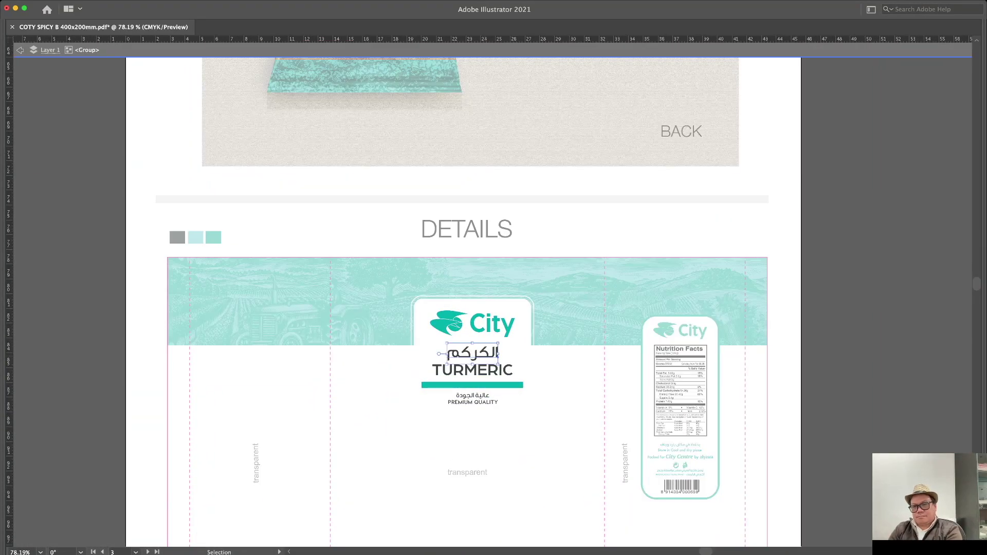
click(679, 390)
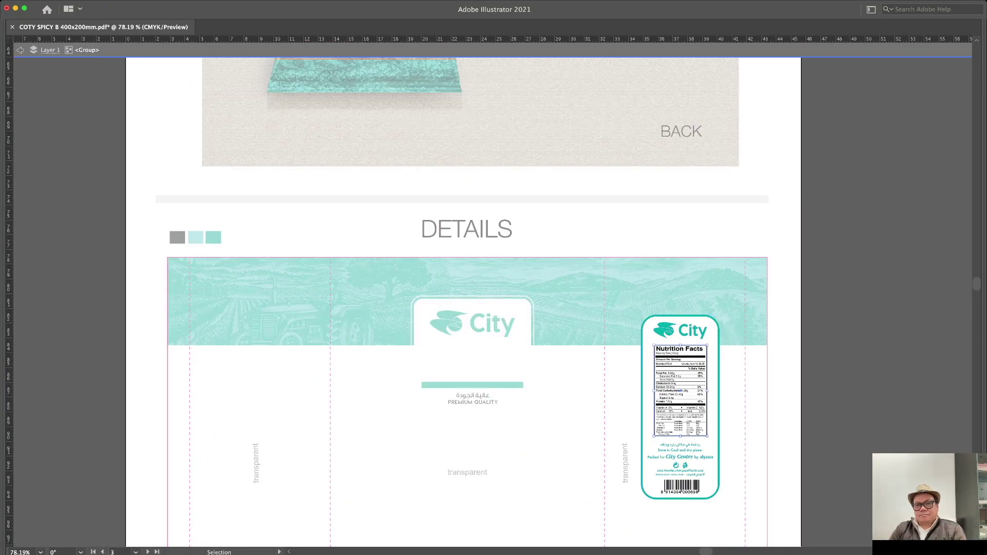
key(Delete)
key(Escape)
scroll(467, 308, down, 10)
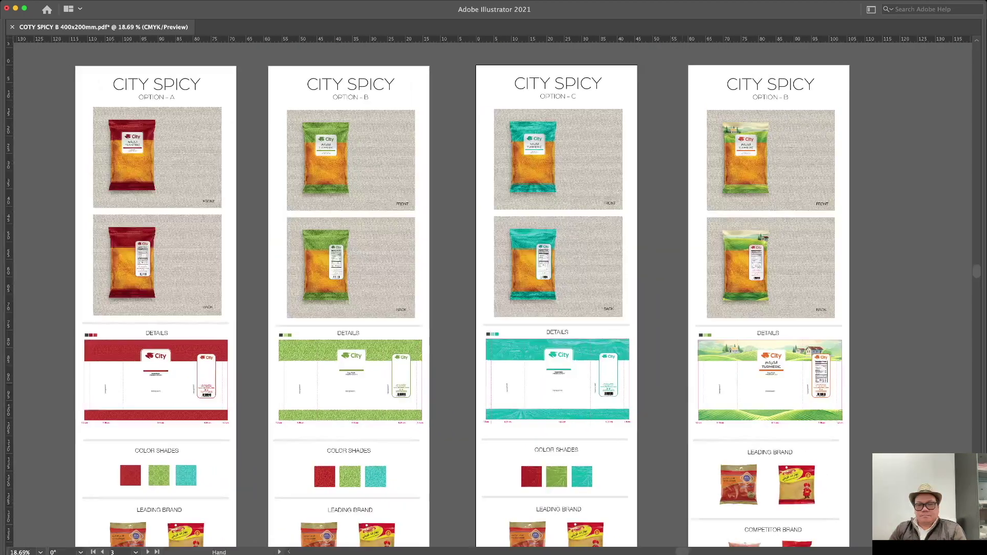
scroll(438, 298, up, 2)
scroll(652, 359, up, 5)
Delete the TURMERIC name from the farm-scene label.
double_click(653, 306)
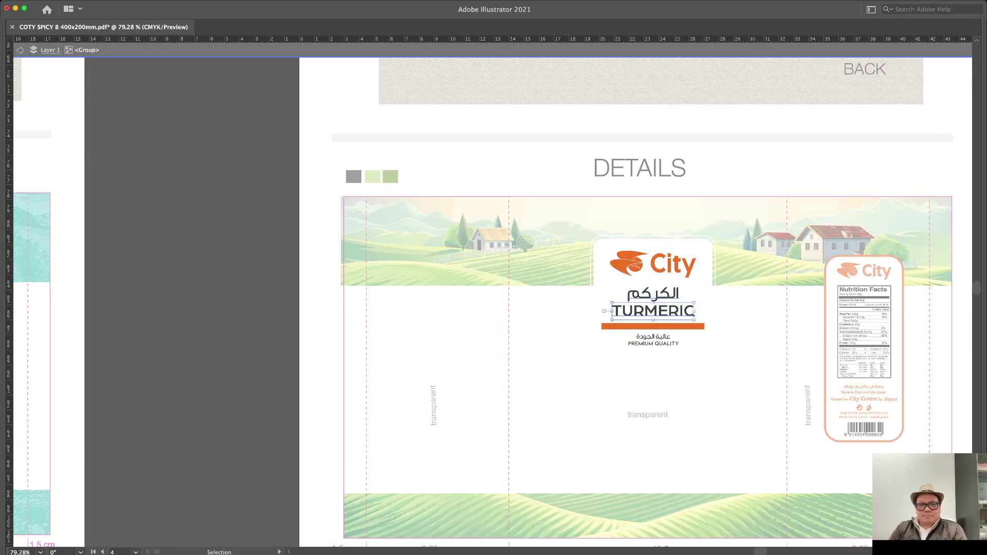
key(Delete)
scroll(651, 360, down, 2)
key(Escape)
scroll(652, 360, down, 6)
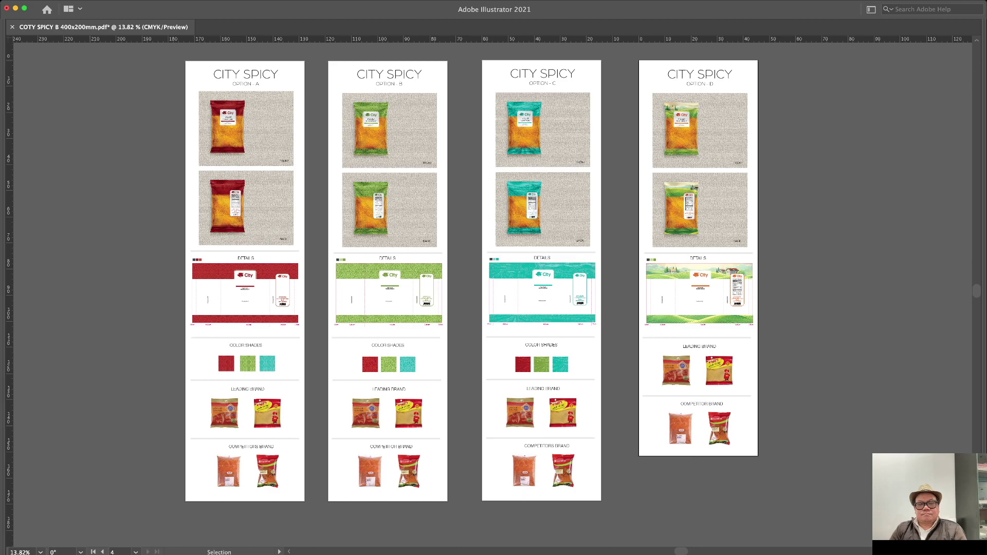
Pan across the Option A–D sheets to review the pouch mockups and their props.
scroll(212, 112, up, 1)
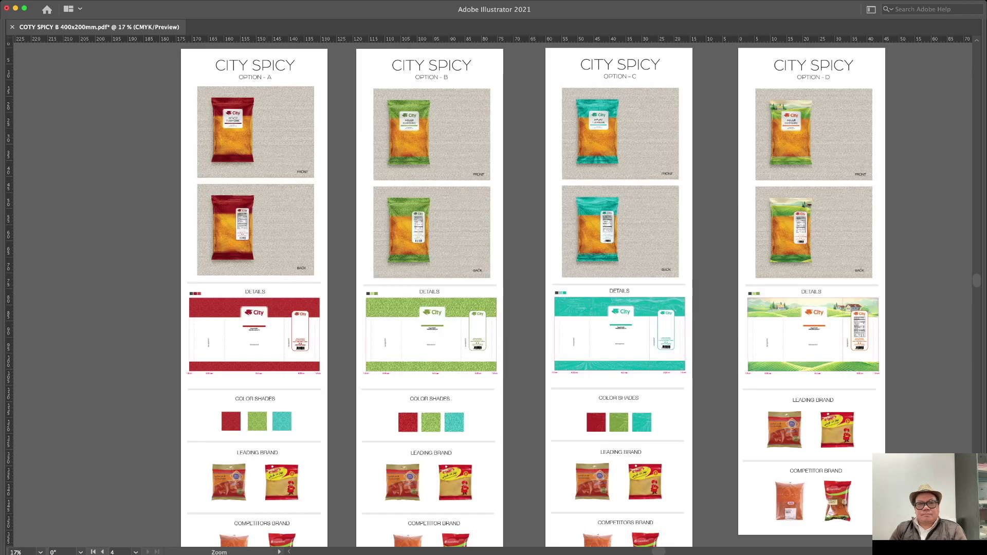
scroll(213, 112, up, 2)
scroll(212, 113, up, 2)
scroll(212, 112, up, 1)
scroll(345, 167, down, 1)
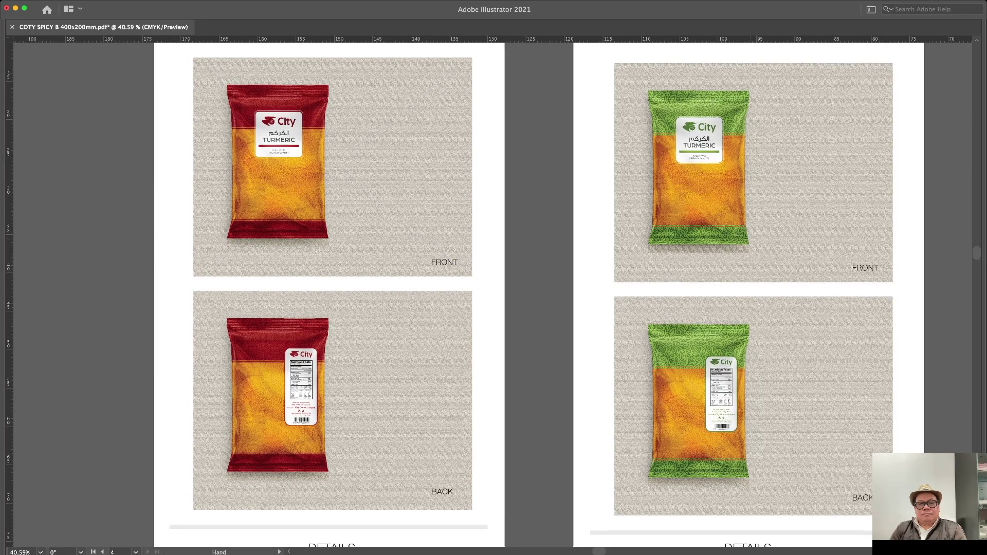
drag(494, 288, 193, 259)
drag(719, 278, 209, 287)
scroll(493, 288, down, 5)
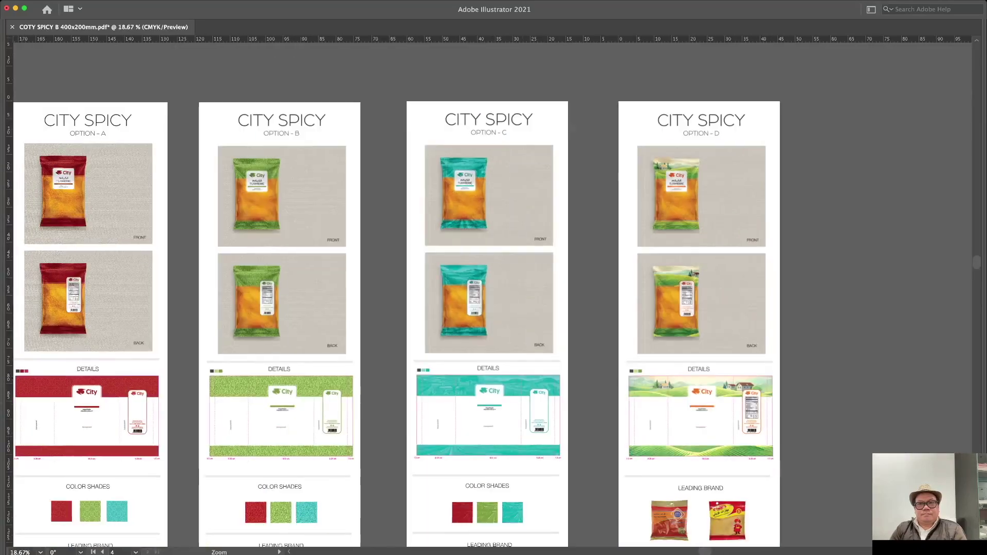
scroll(623, 221, down, 1)
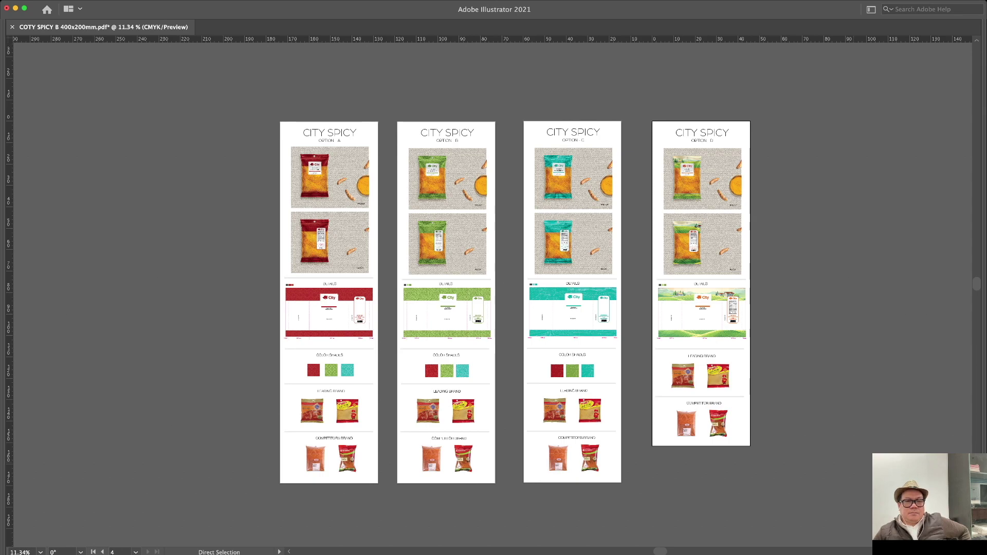
key(ctrl+s)
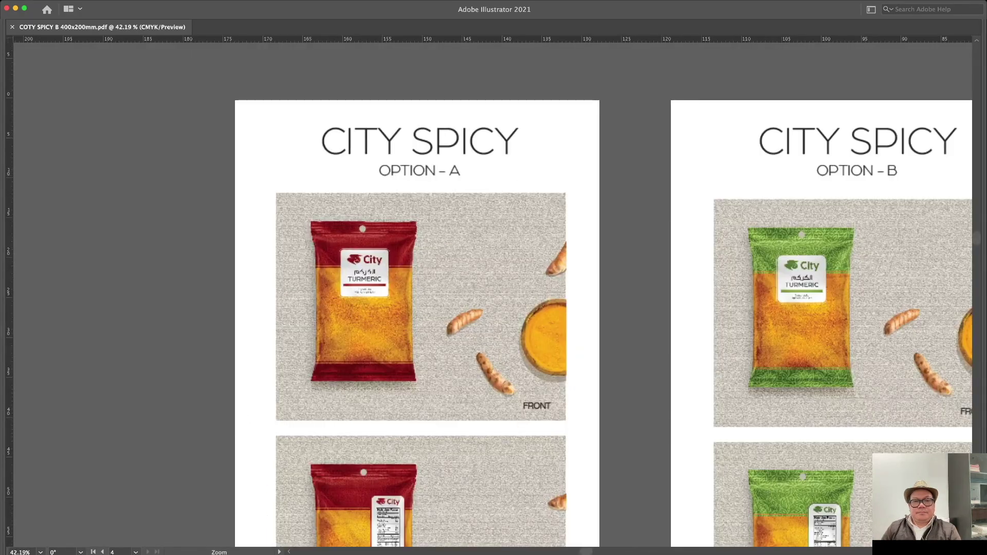
drag(296, 130, 462, 129)
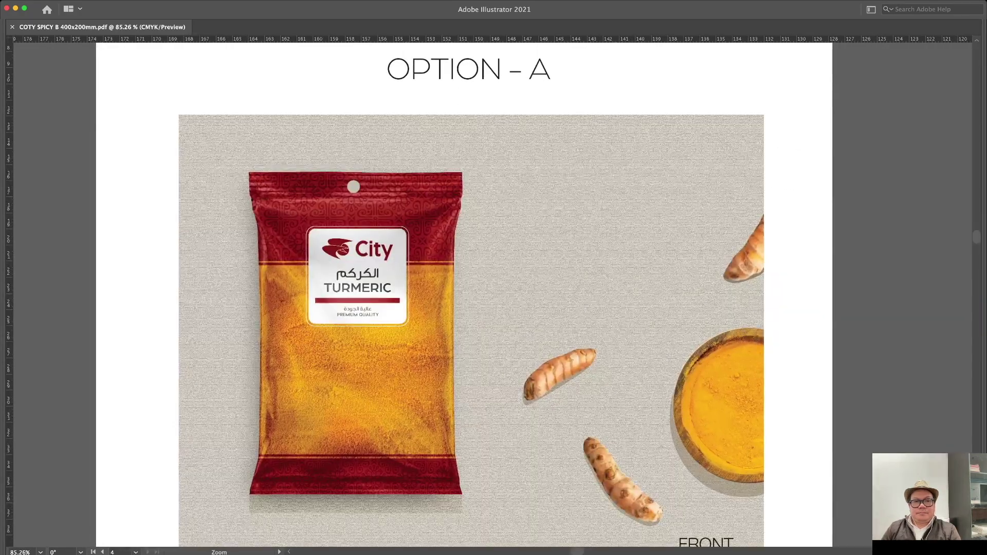
drag(463, 360, 462, 196)
scroll(493, 288, down, 5)
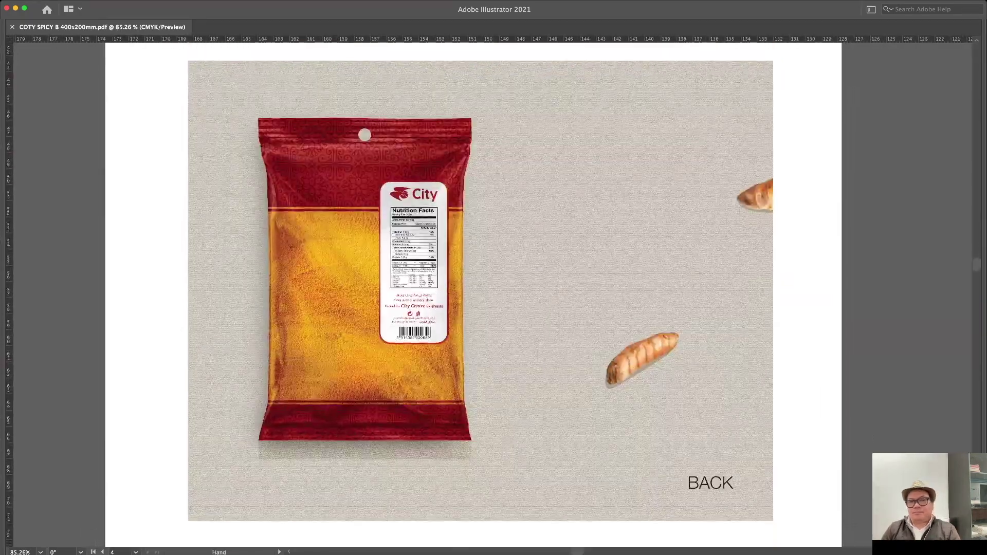
scroll(493, 288, down, 3)
scroll(493, 288, up, 3)
drag(735, 154, 822, 154)
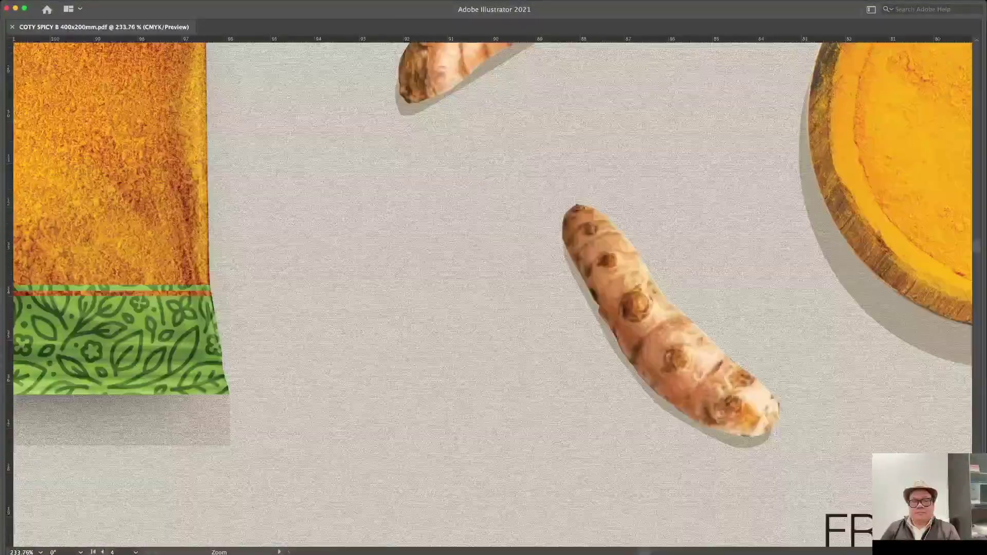
scroll(494, 288, down, 5)
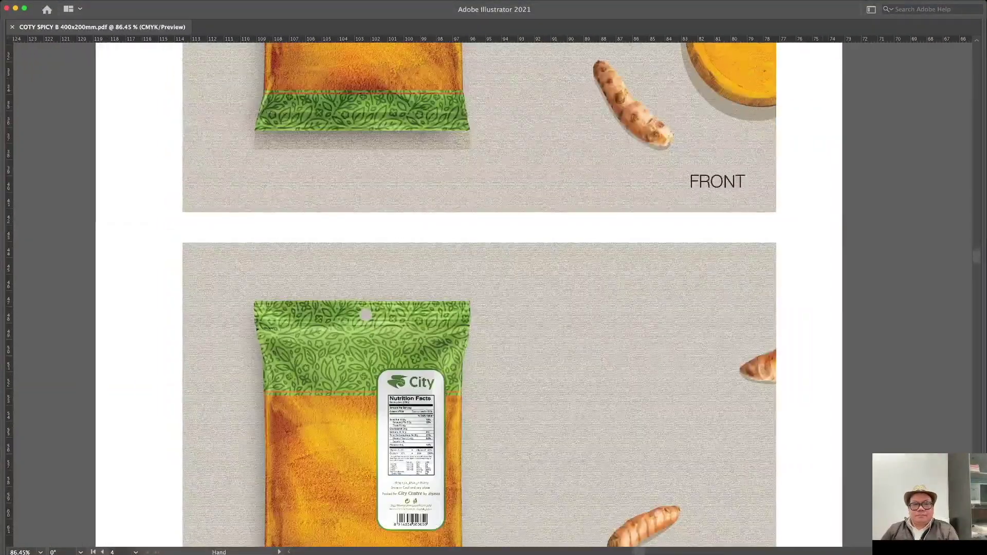
scroll(494, 288, down, 3)
scroll(494, 287, down, 3)
scroll(494, 288, up, 5)
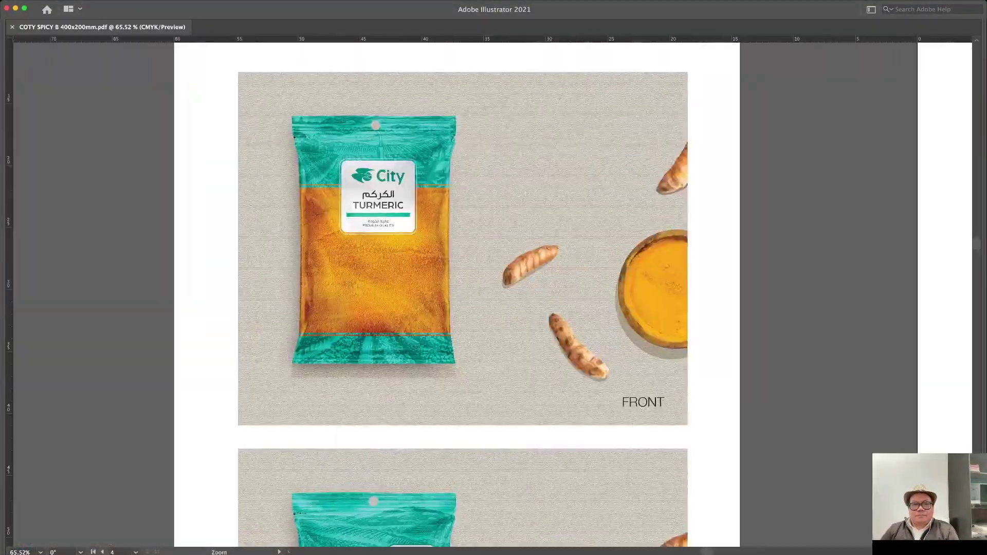
scroll(493, 288, up, 3)
scroll(493, 288, up, 2)
scroll(494, 288, down, 1)
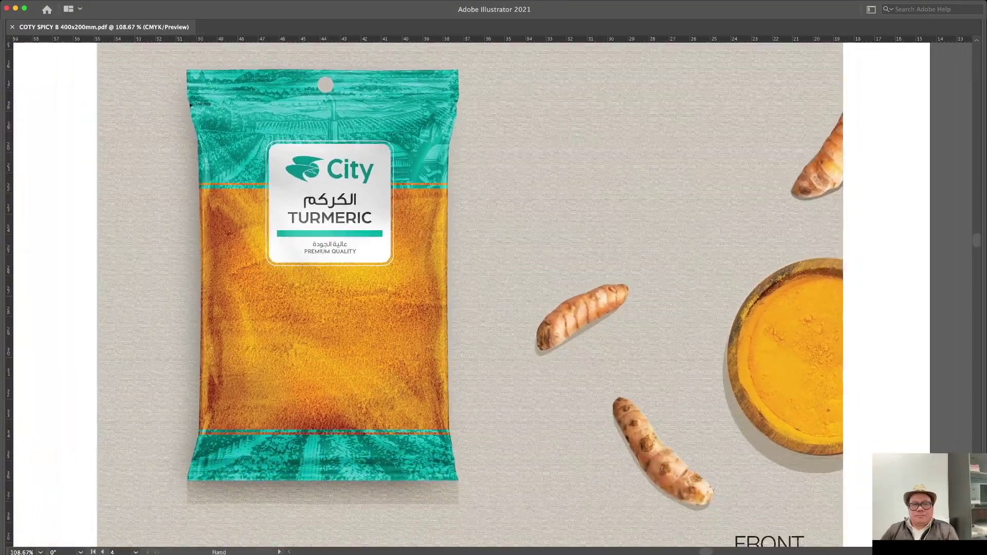
scroll(494, 288, down, 2)
scroll(494, 288, down, 3)
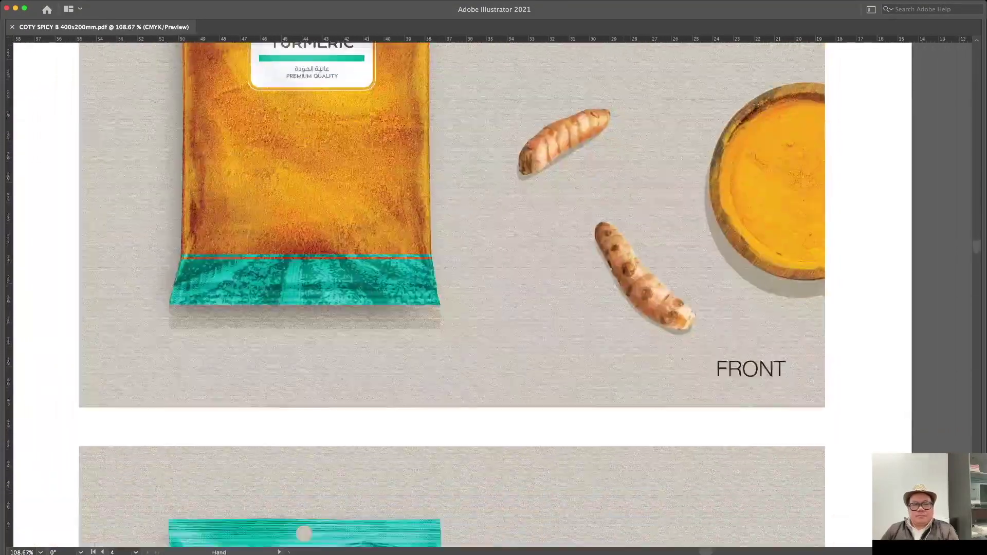
scroll(494, 288, down, 5)
scroll(494, 288, down, 3)
scroll(494, 288, down, 2)
scroll(494, 287, up, 2)
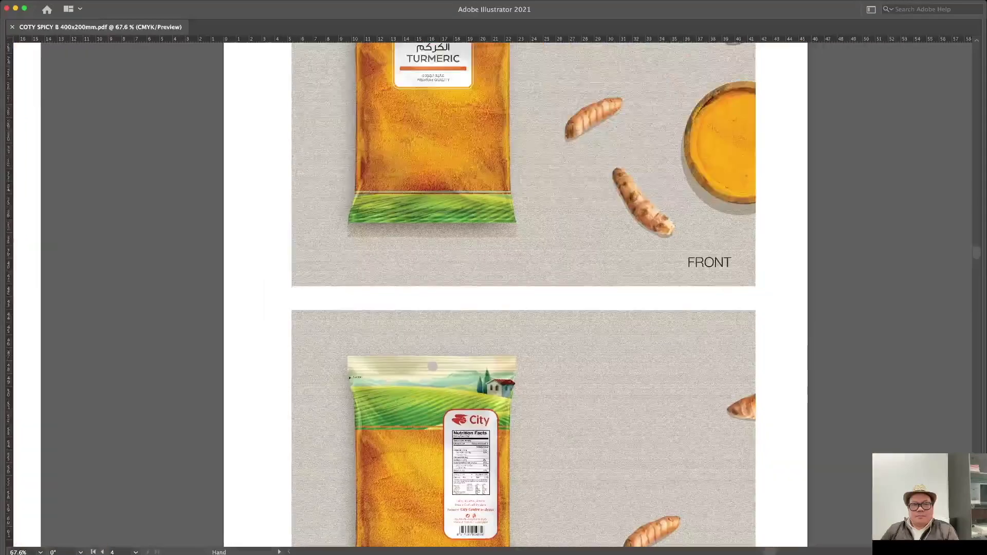
scroll(494, 287, up, 2)
scroll(493, 288, up, 1)
scroll(493, 288, down, 3)
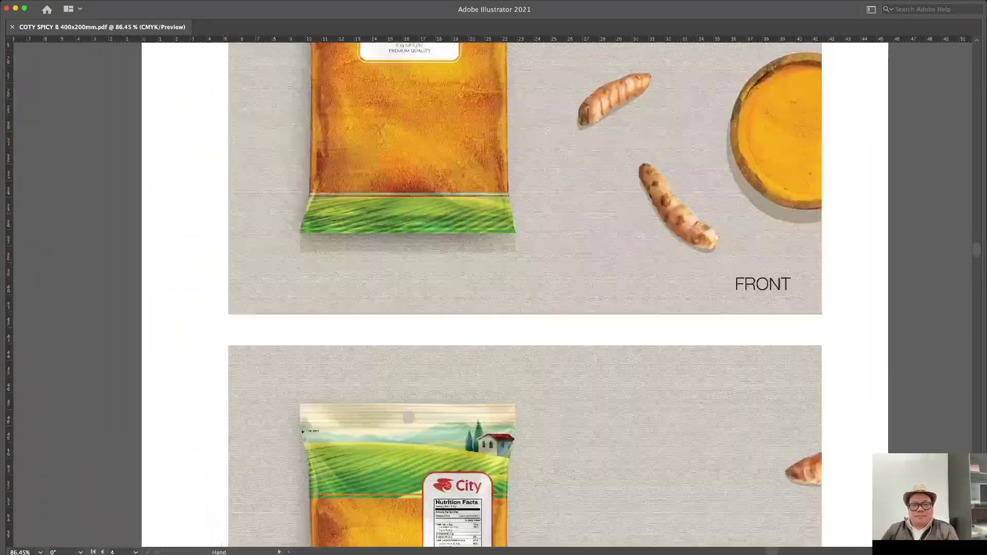
scroll(494, 288, down, 3)
scroll(493, 288, down, 3)
scroll(494, 288, up, 2)
scroll(494, 287, down, 3)
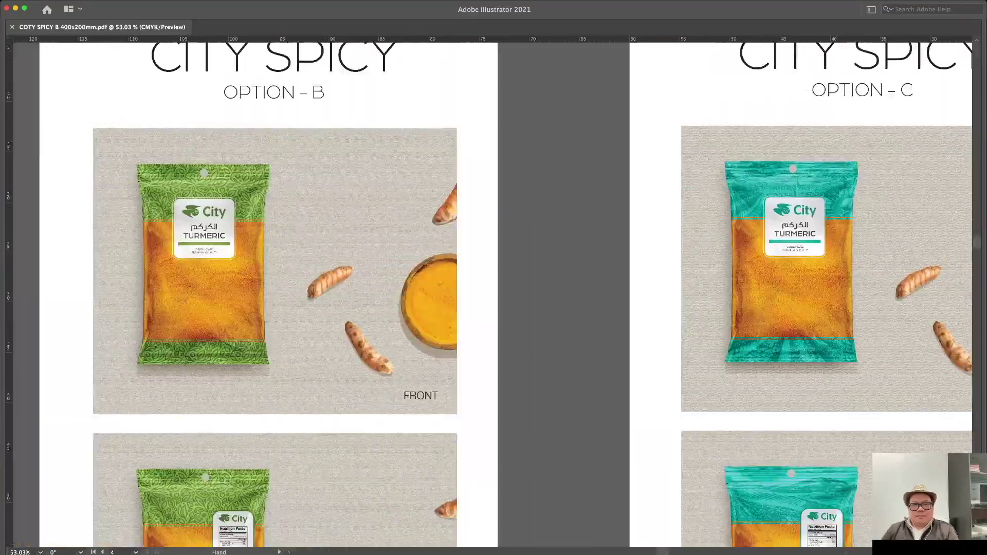
scroll(494, 288, left, 3)
scroll(494, 288, down, 3)
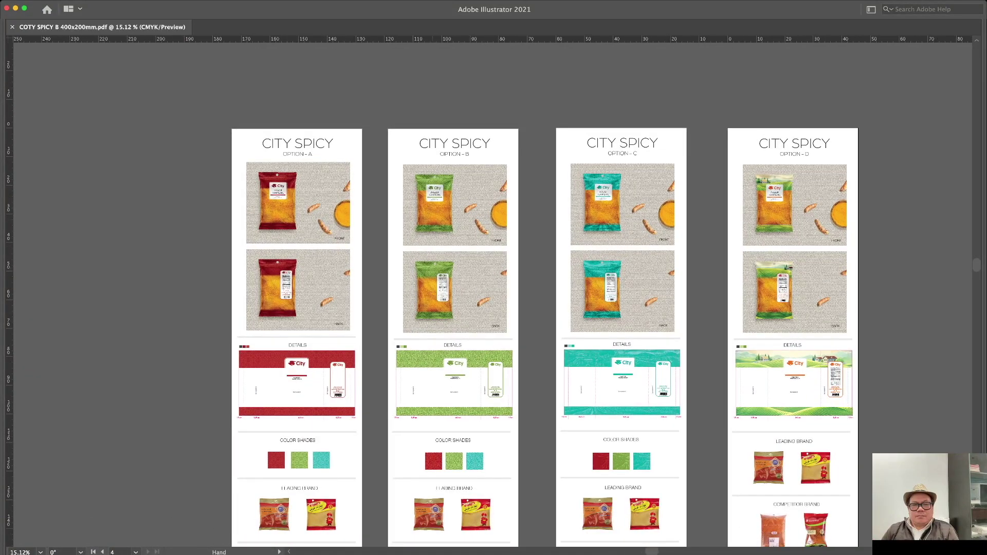
scroll(493, 288, down, 2)
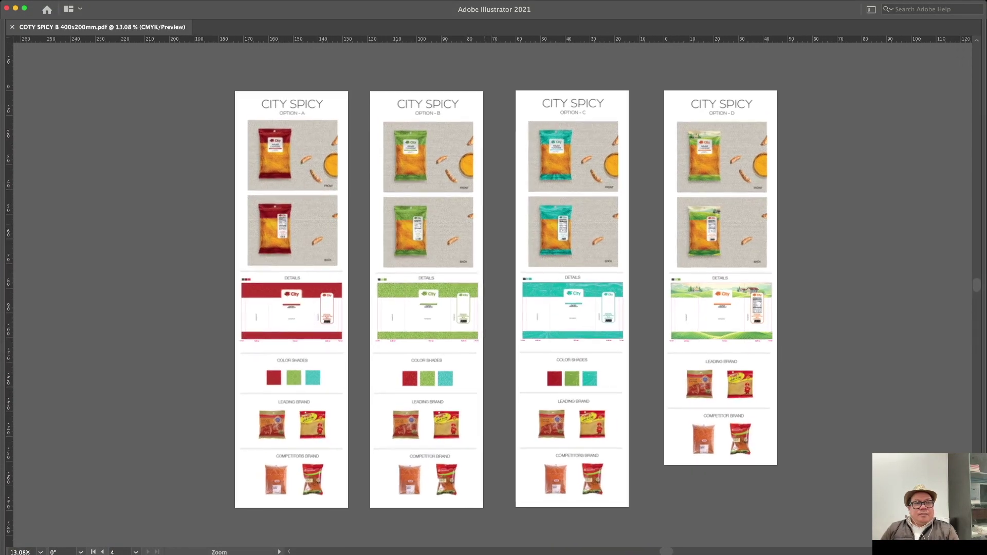